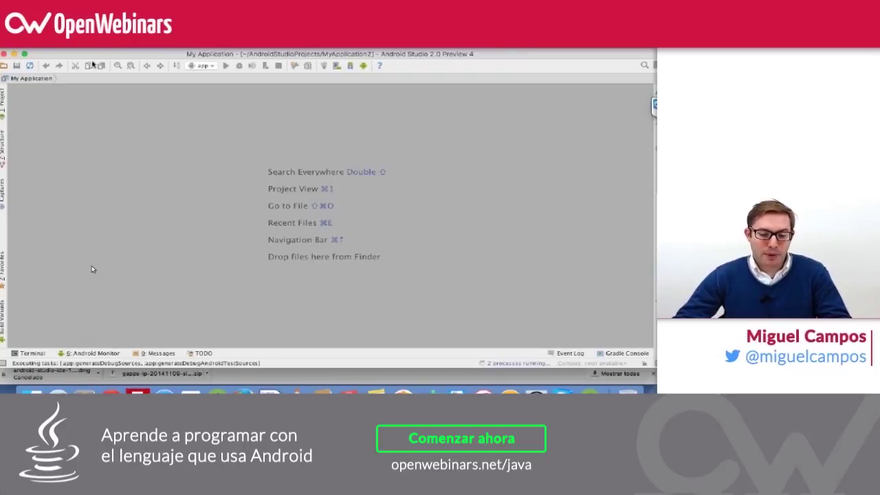
Step: Switch to the browser with the Android Developers site and open the Analyze article from the Distribute section
key(super+Tab)
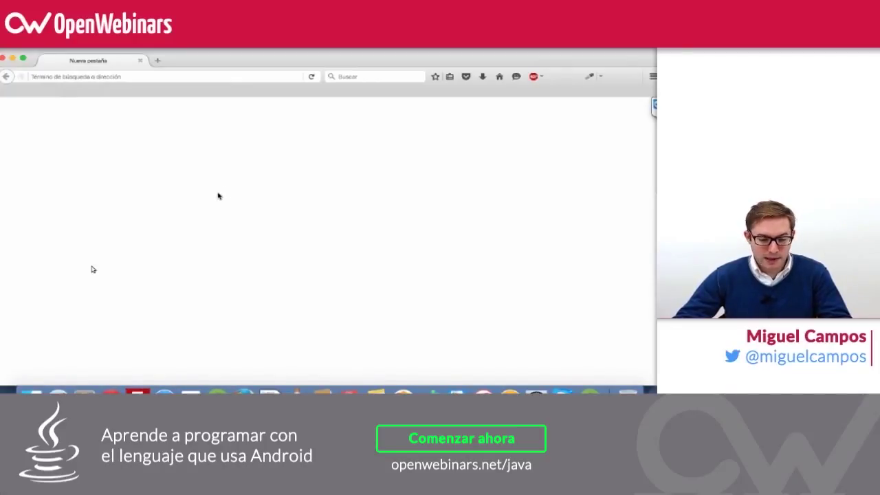
key(super+Tab)
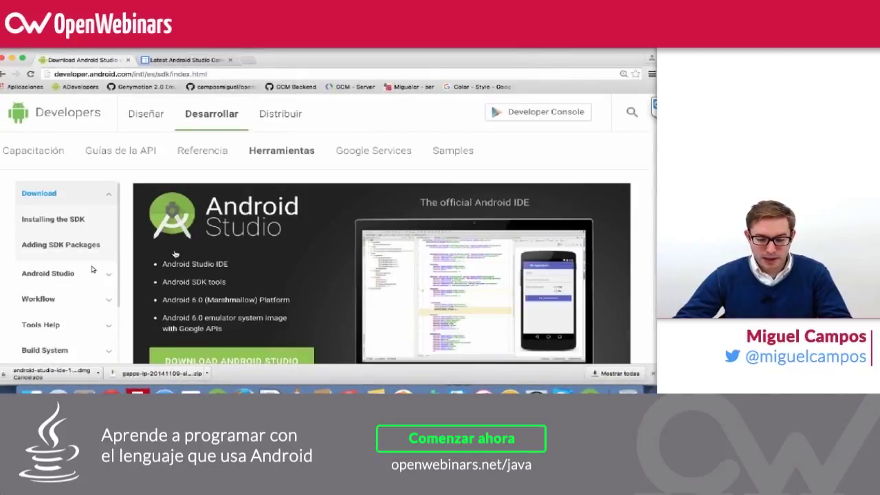
scroll(176, 253, down, 10)
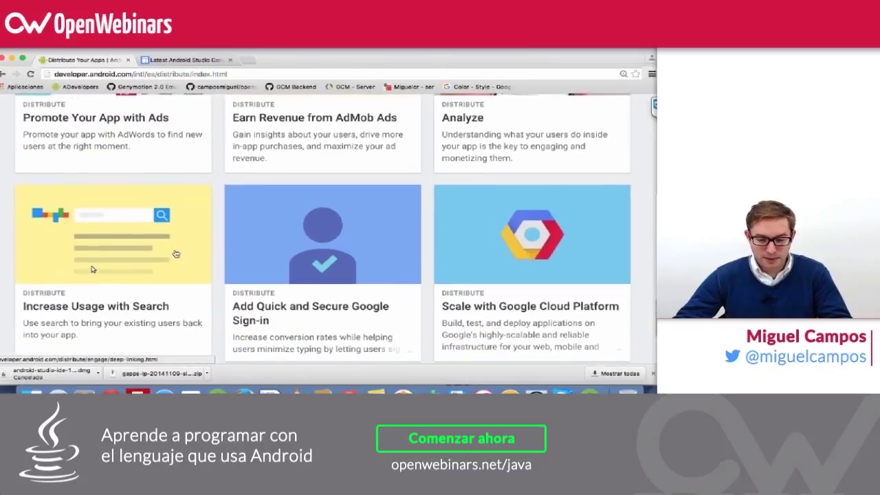
scroll(231, 246, up, 3)
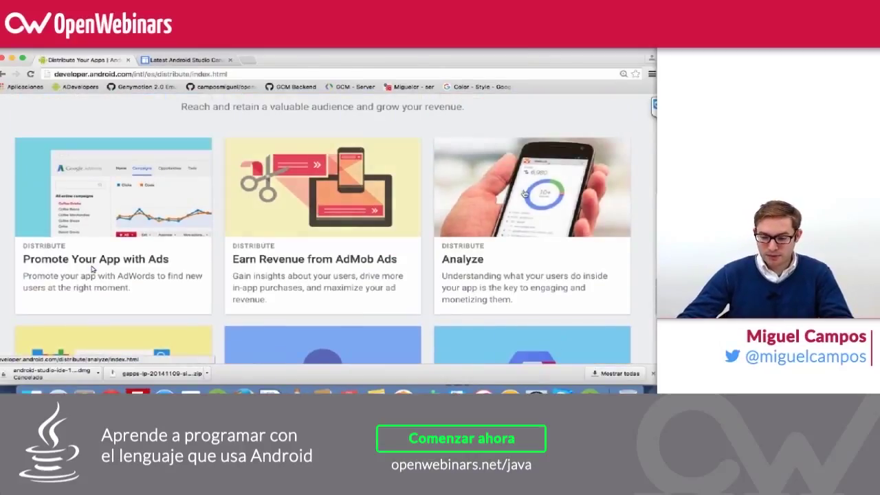
click(515, 204)
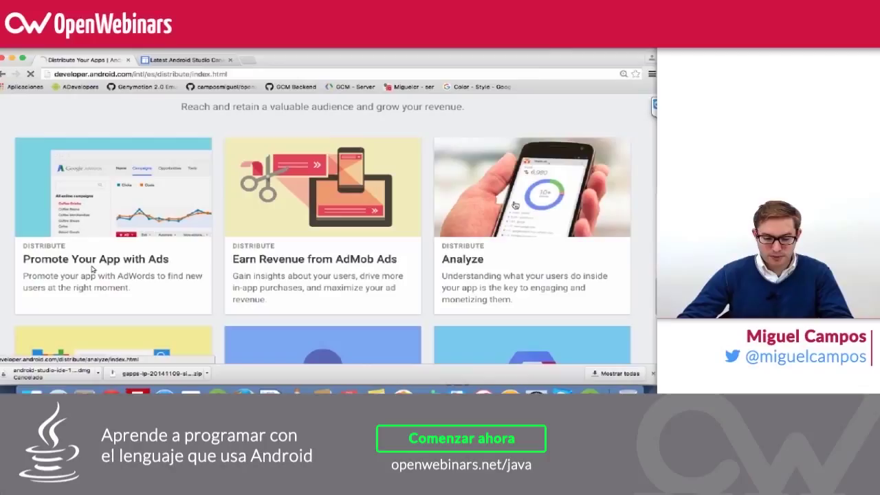
Step: Look through the Analyze page's topics and open the Get Started with Analytics article
scroll(216, 217, down, 10)
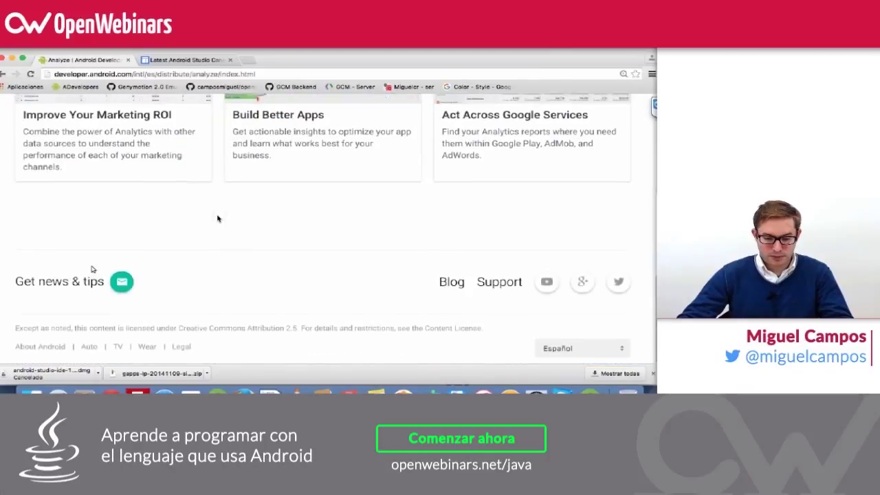
scroll(216, 217, up, 5)
scroll(92, 270, up, 3)
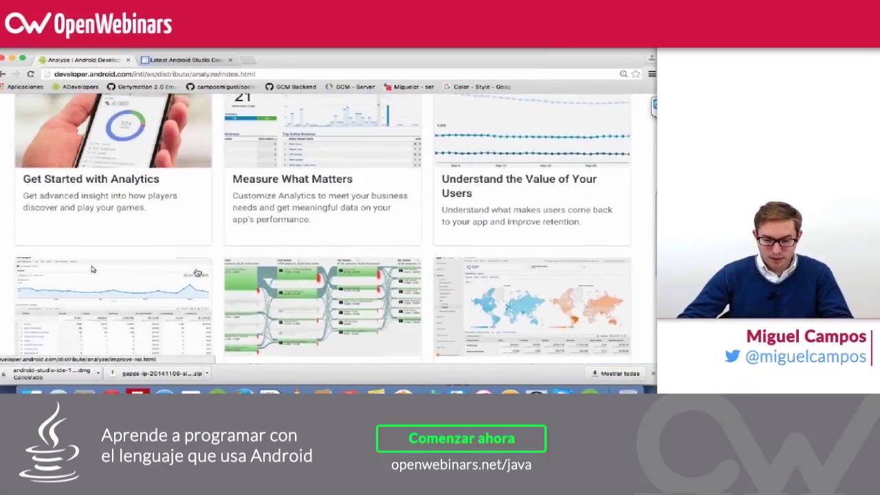
click(151, 191)
scroll(92, 269, down, 10)
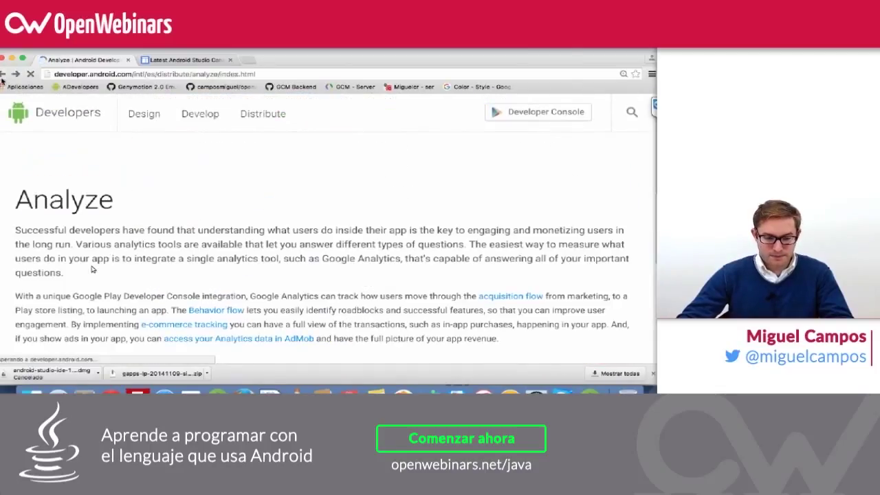
Step: Go back to the Distribute overview page and look through its article cards
click(3, 74)
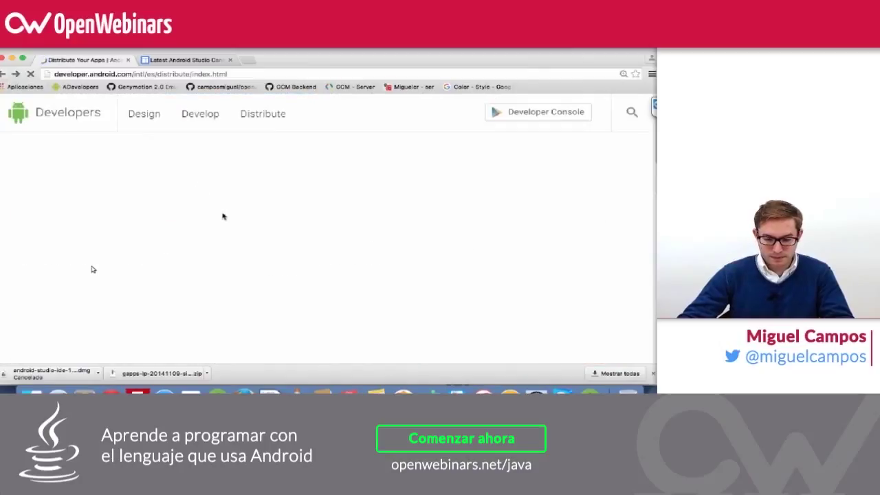
scroll(92, 269, up, 6)
scroll(92, 270, down, 4)
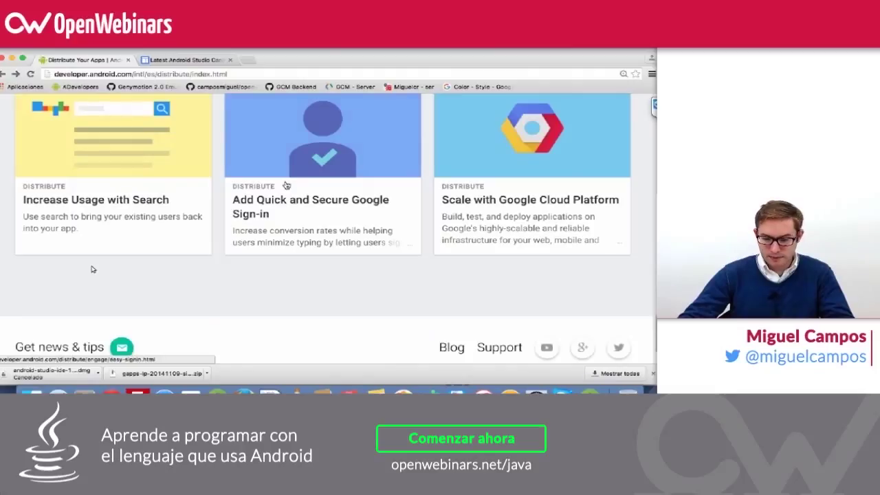
scroll(93, 270, up, 3)
scroll(92, 270, up, 4)
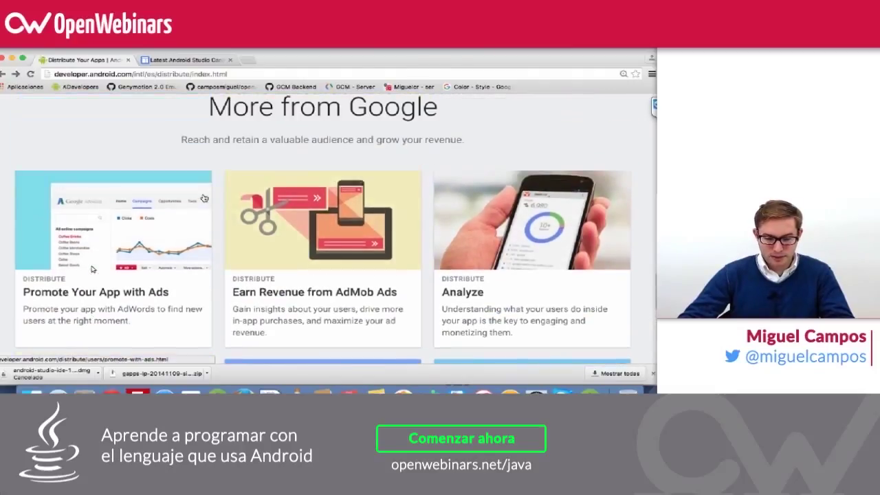
scroll(92, 269, up, 4)
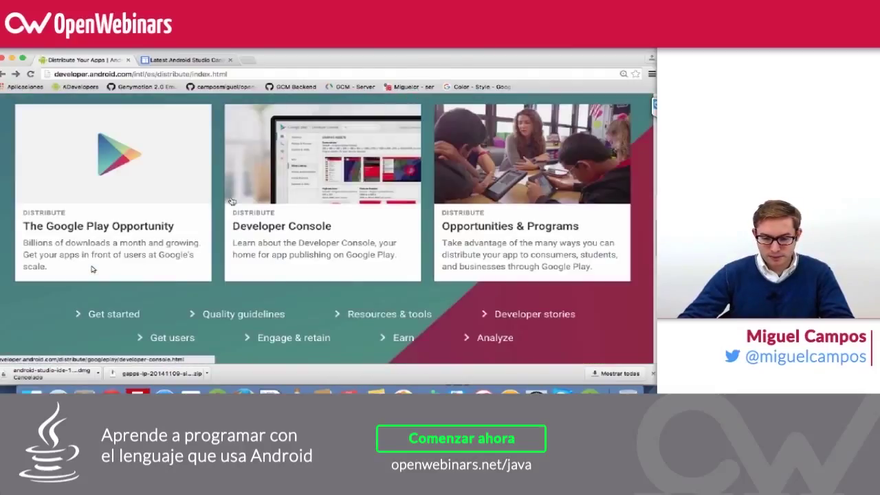
scroll(92, 270, up, 6)
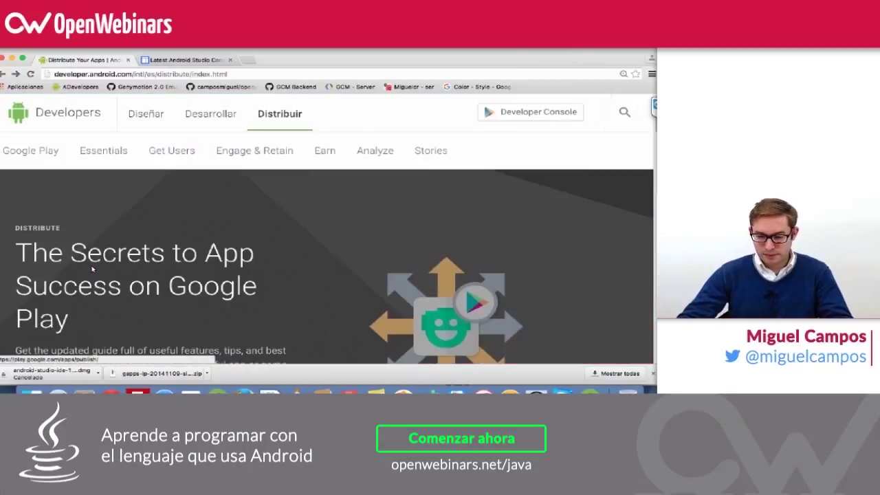
Step: Search the developer site for "dashboa" and open the suggested Dashboards guide
click(610, 112)
text(dashboa)
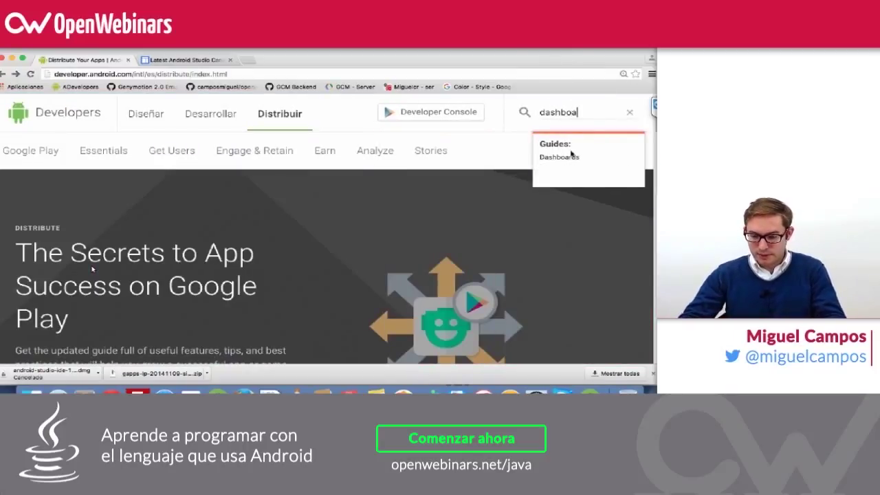
click(570, 155)
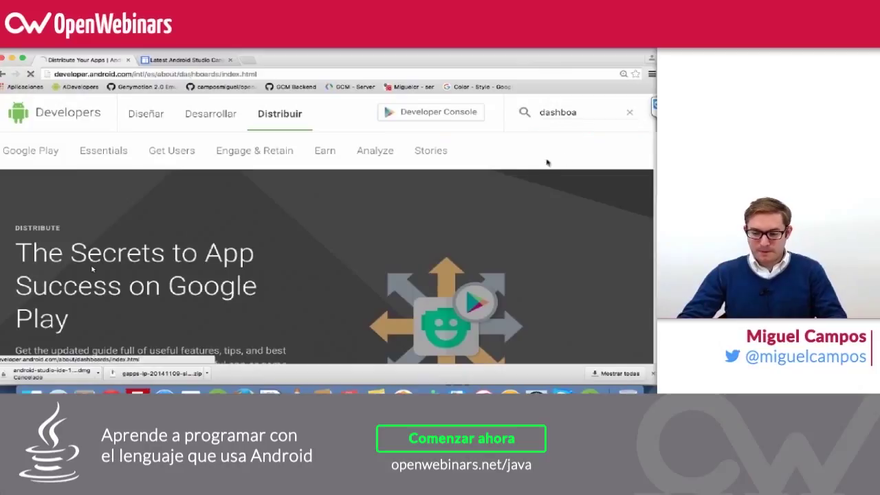
Step: Examine the Android platform versions table and pie chart, comparing each version's API level and distribution
scroll(310, 232, down, 10)
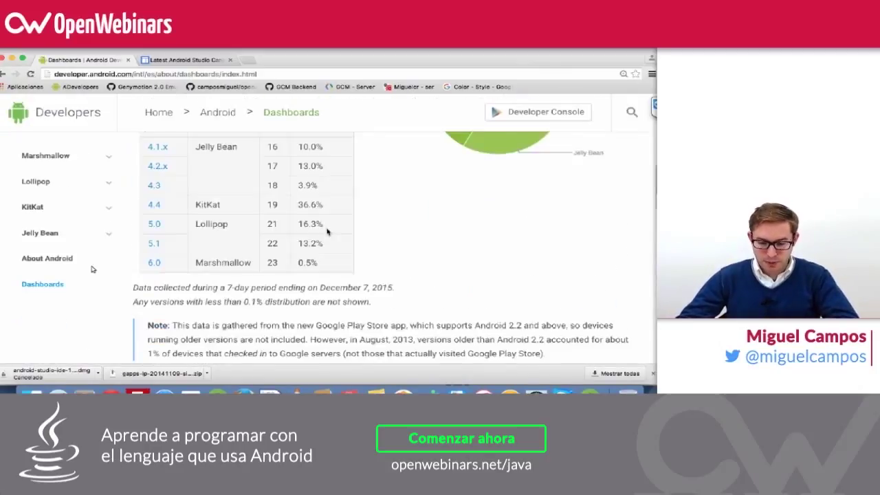
scroll(326, 234, up, 3)
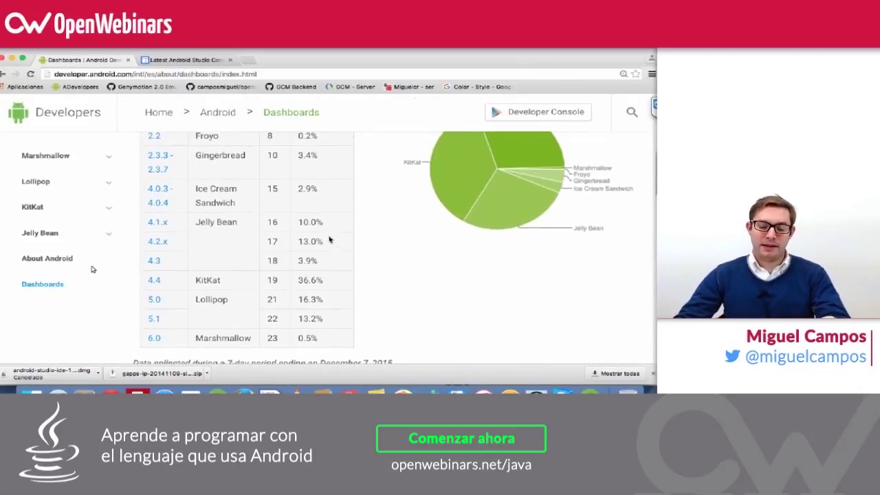
scroll(328, 237, up, 2)
scroll(328, 238, down, 1)
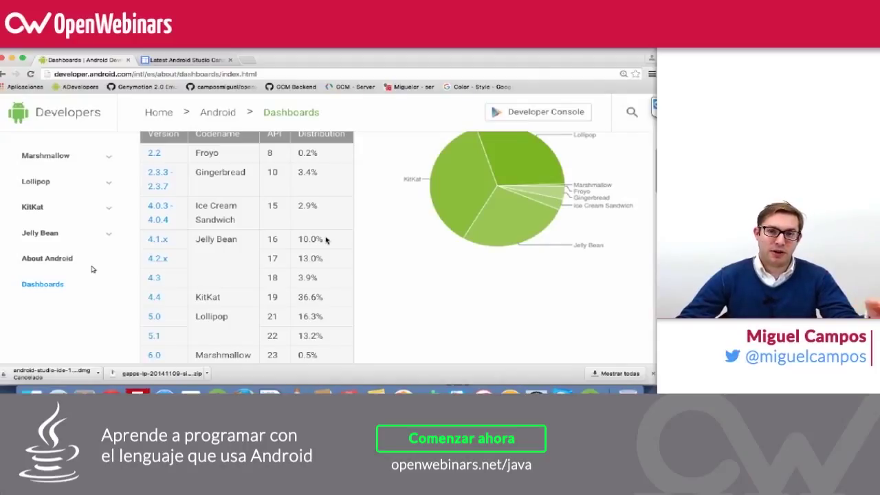
scroll(326, 239, down, 2)
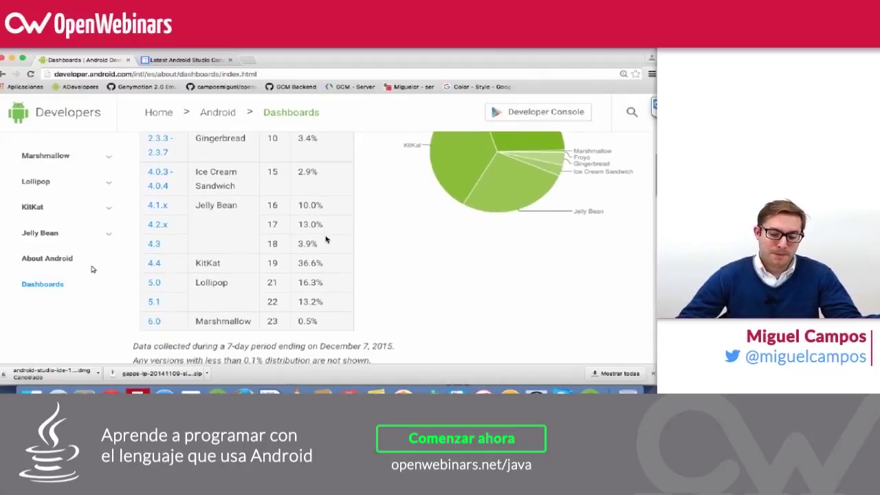
scroll(326, 240, up, 1)
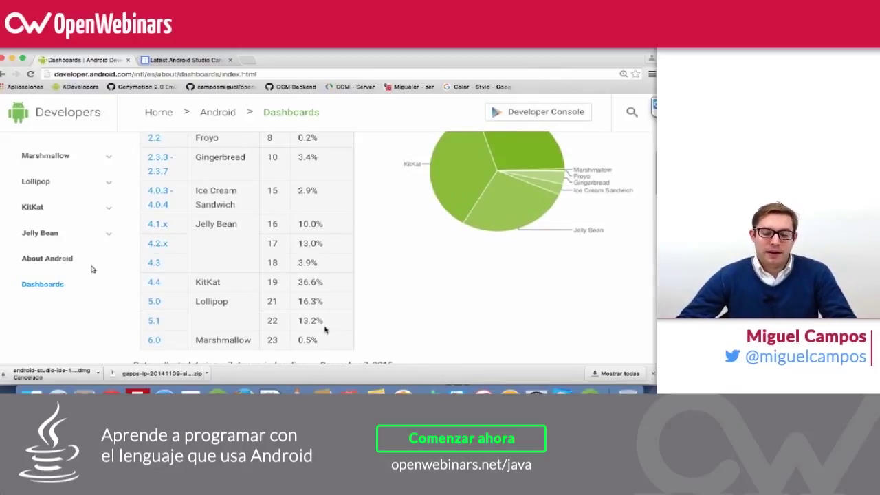
scroll(317, 280, up, 2)
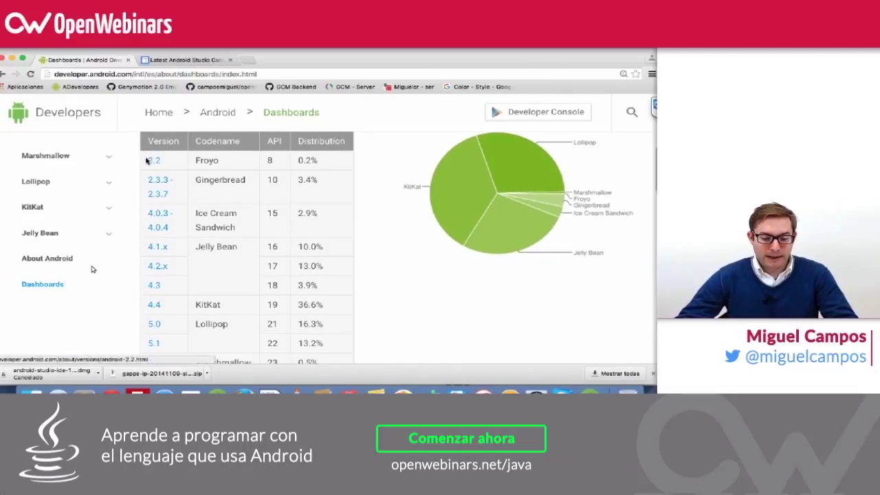
Step: Highlight the Froyo and Gingerbread rows in the platform versions table, then clear the highlight
mouse_move(144, 160)
mouse_down()
mouse_move(157, 172)
mouse_move(262, 189)
mouse_move(331, 188)
mouse_move(227, 165)
mouse_move(150, 162)
mouse_move(147, 143)
mouse_move(144, 160)
mouse_up()
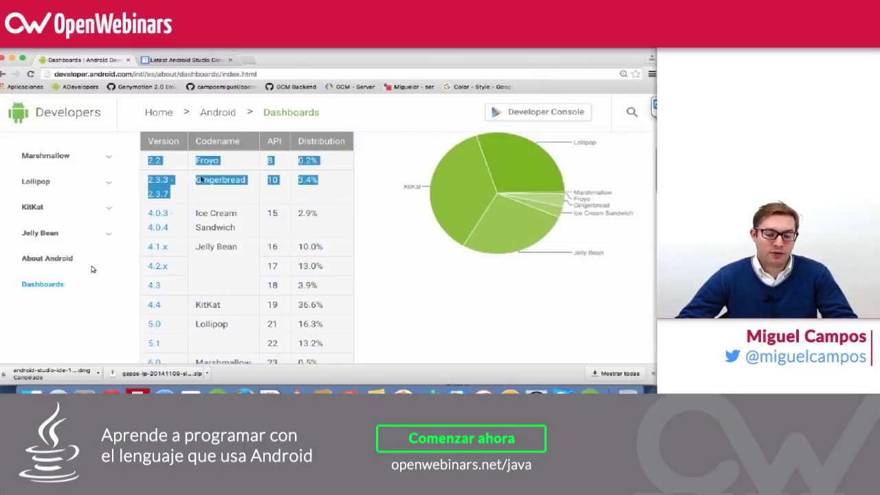
click(325, 187)
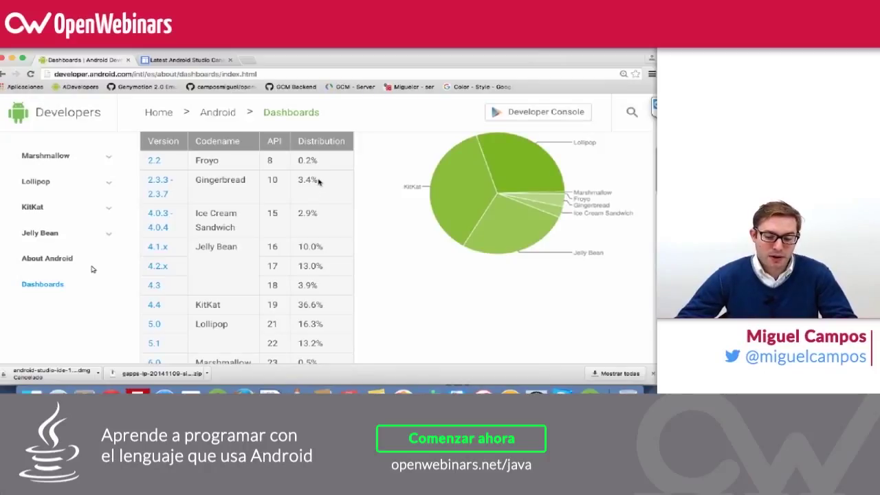
Step: Highlight the table rows from Android 4.3 up to 6.0, then only the Marshmallow distribution percentage
scroll(321, 192, down, 2)
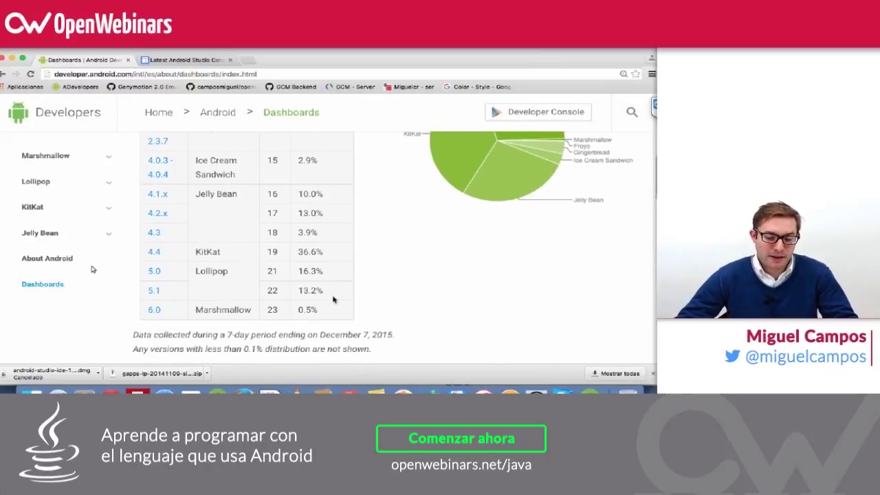
drag(330, 314, 145, 237)
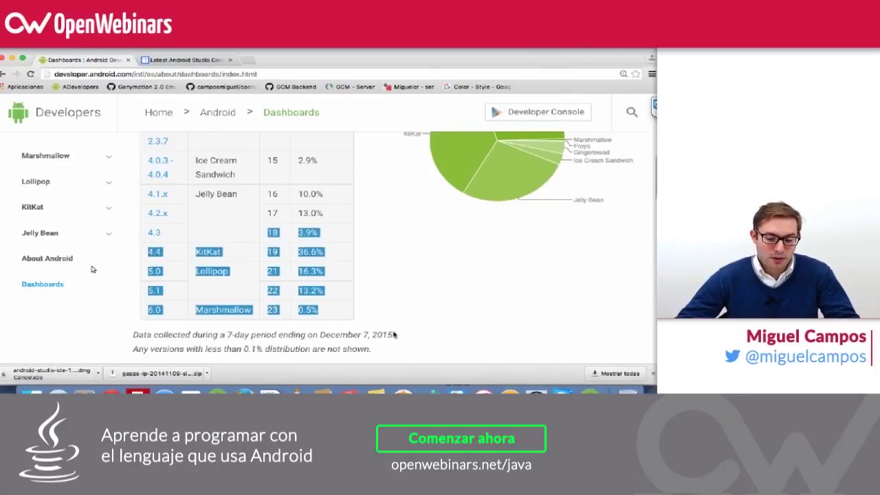
click(349, 315)
drag(315, 310, 296, 311)
scroll(323, 266, up, 1)
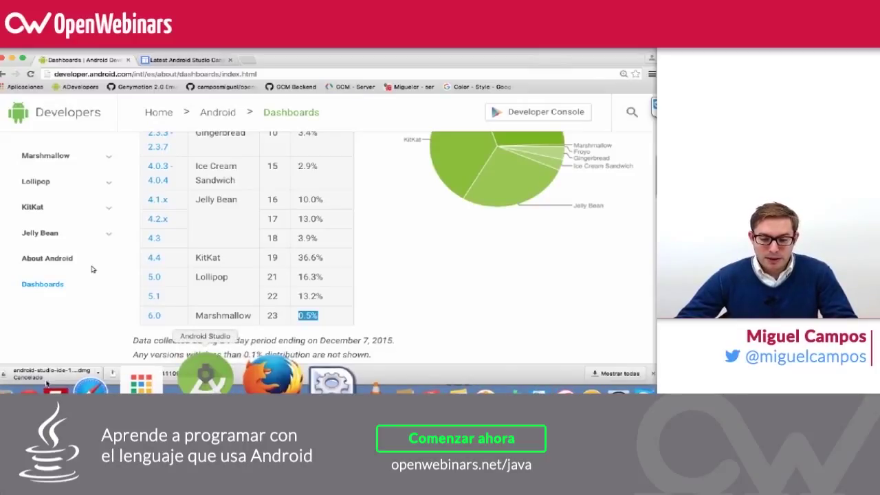
Step: Switch to Android Studio 2, open the Android SDK settings and launch the standalone SDK Manager
key(F11)
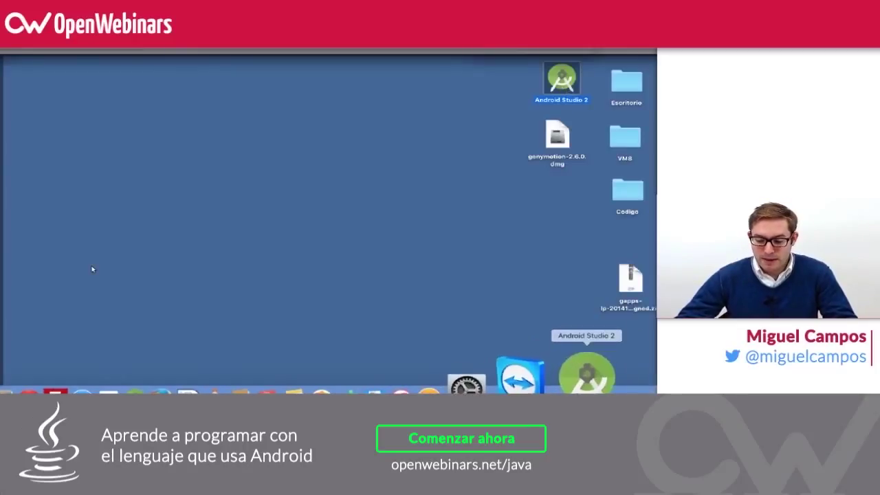
click(585, 382)
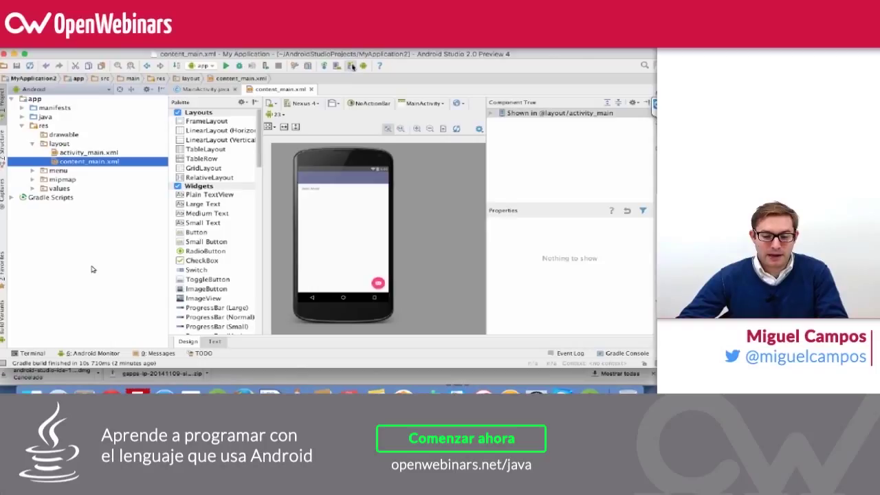
click(350, 69)
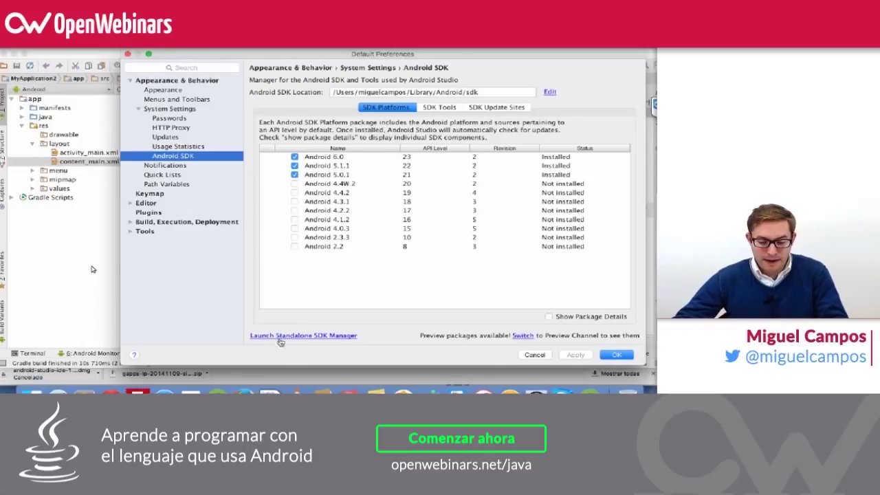
click(324, 338)
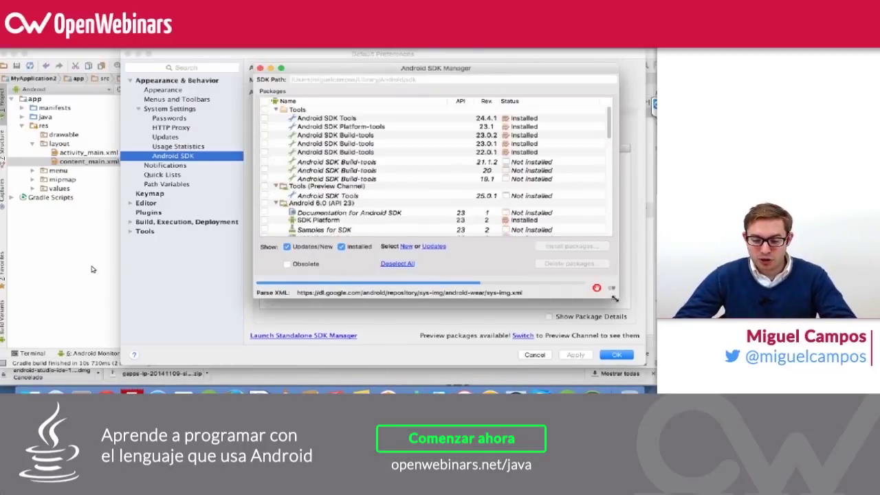
Step: Enlarge and reposition the Android SDK Manager window, and check the status of the Tools packages down to Build-tools 22.0.1
drag(635, 336, 639, 336)
drag(441, 72, 402, 73)
click(501, 128)
click(489, 119)
click(488, 130)
click(486, 146)
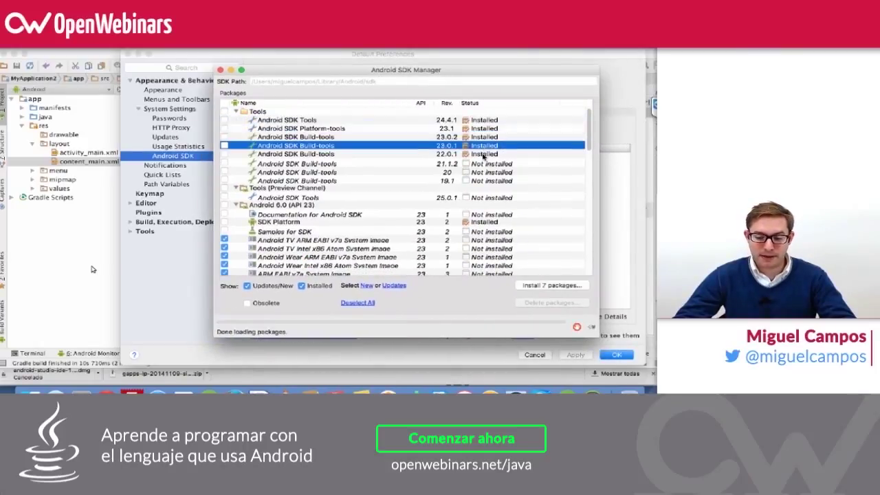
click(484, 156)
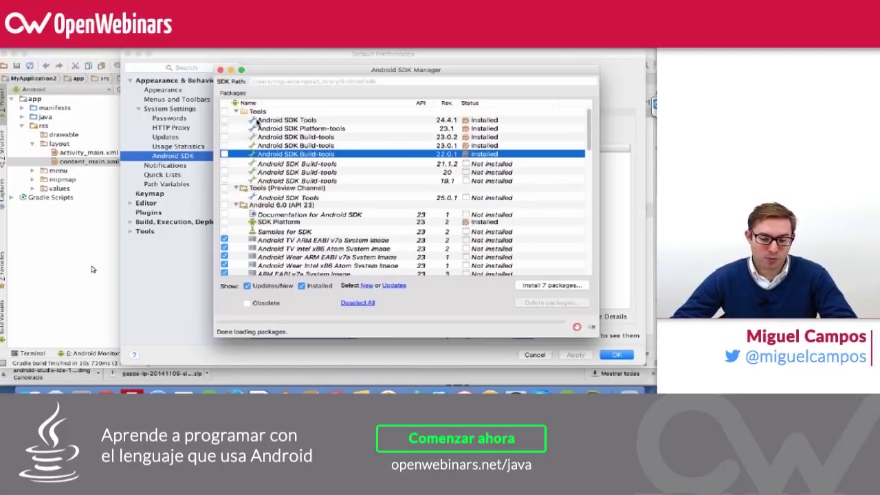
Step: Point out the Android SDK Tools and Android SDK Platform-tools packages, and examine the list down to Android 6.0 (API 23)
click(258, 122)
click(285, 129)
click(285, 121)
click(279, 129)
click(224, 121)
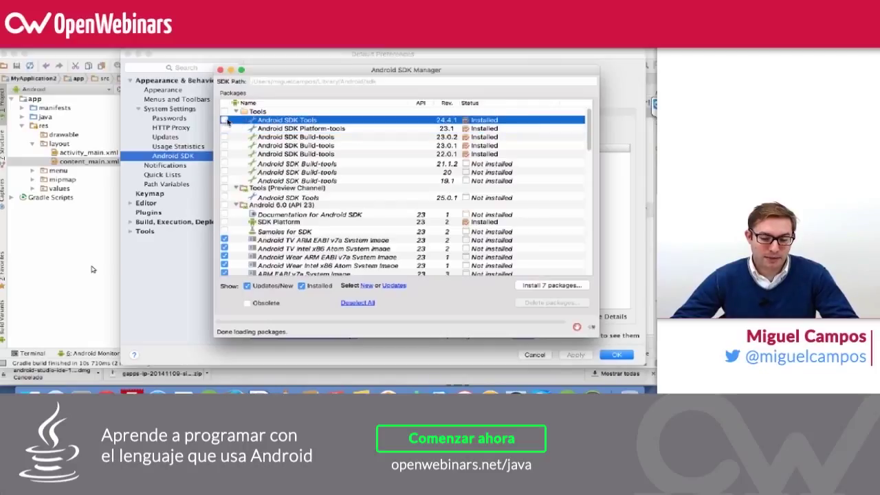
click(244, 128)
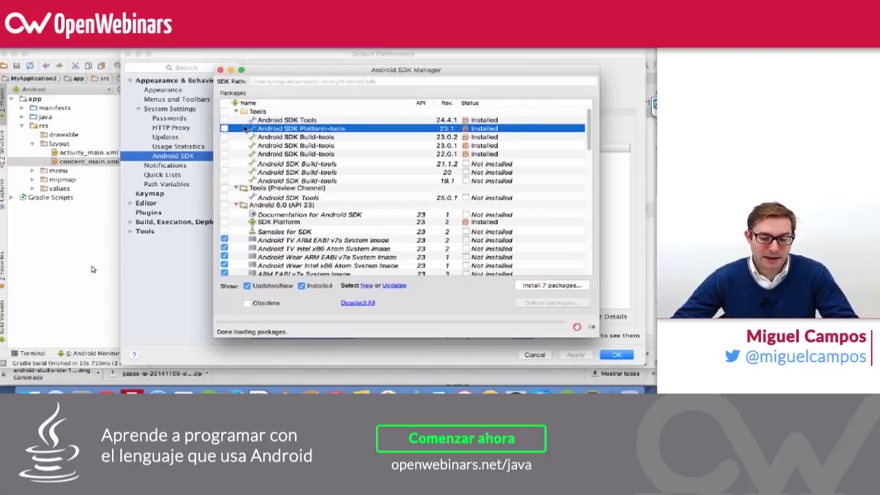
scroll(266, 158, down, 2)
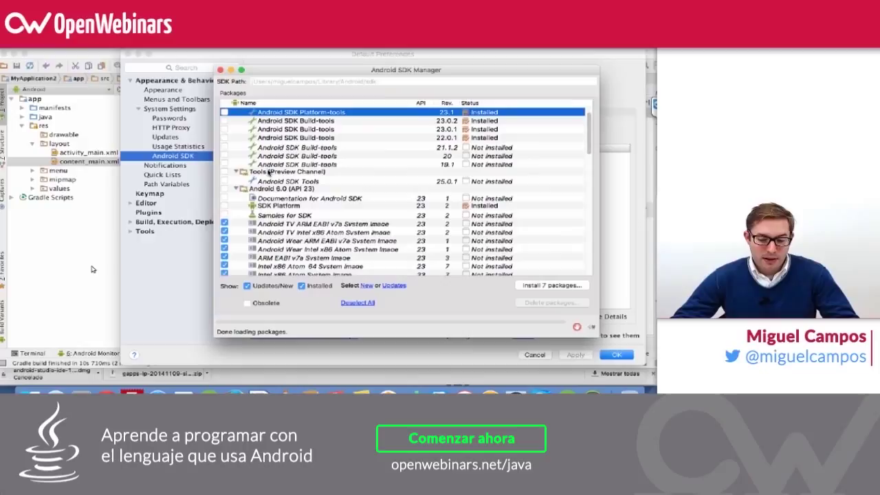
Step: Under Android 6.0 (API 23), point out the Android TV ARM, Android TV Intel x86 and Android Wear ARM system images
scroll(267, 175, down, 5)
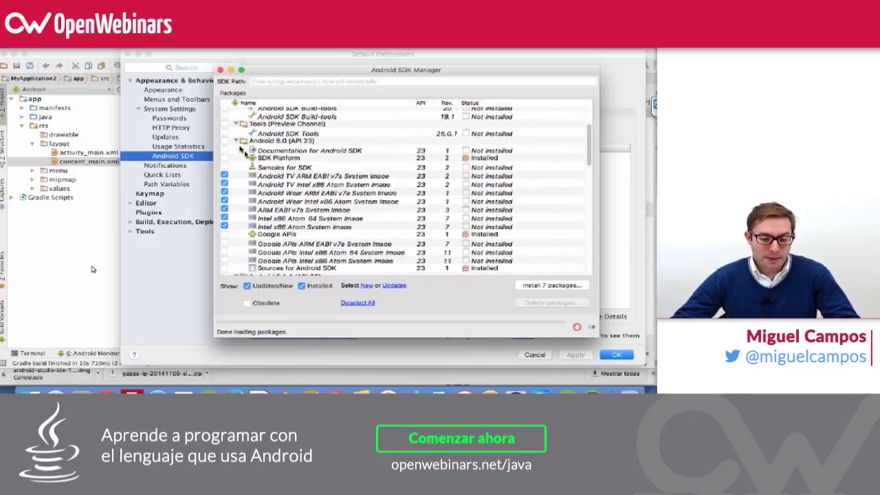
click(272, 176)
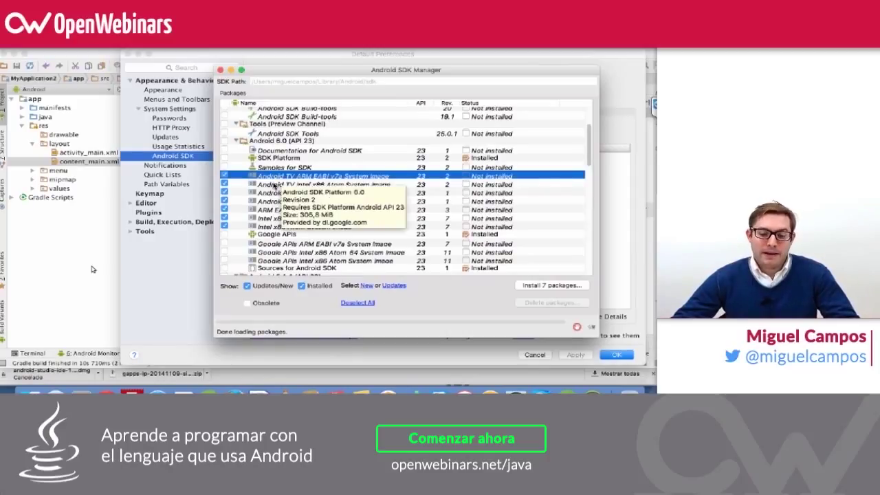
click(274, 185)
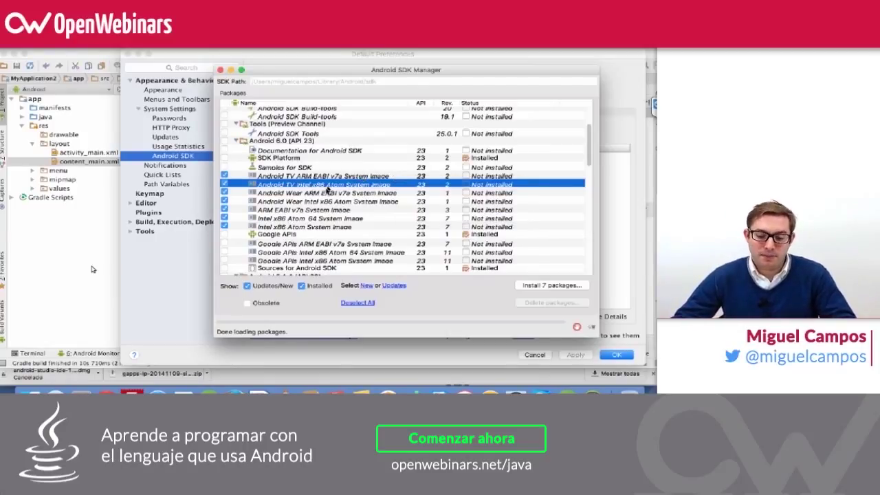
key(Down)
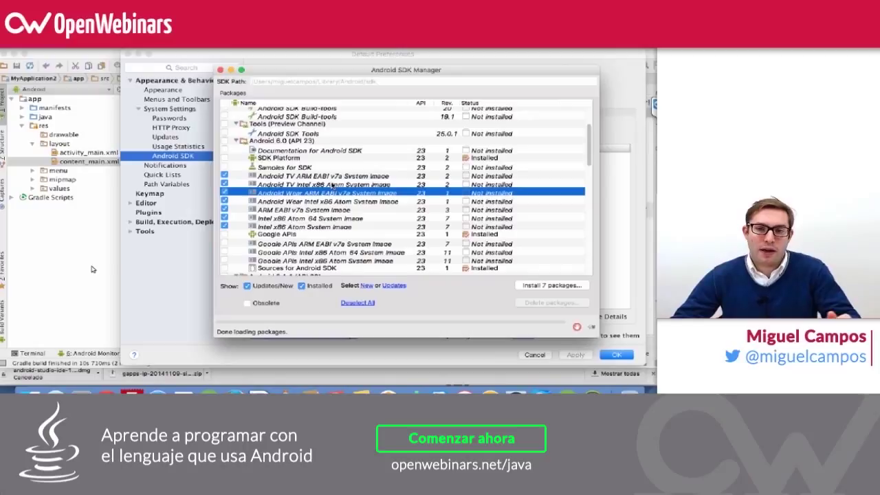
Step: Find the Extras group and point out the Android Support Repository and Android Support Library packages, checking the library's details
scroll(330, 184, down, 15)
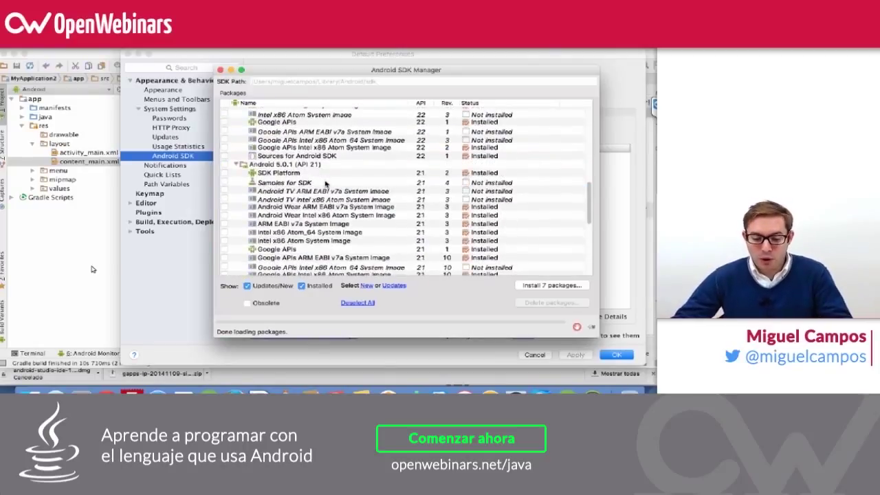
click(256, 153)
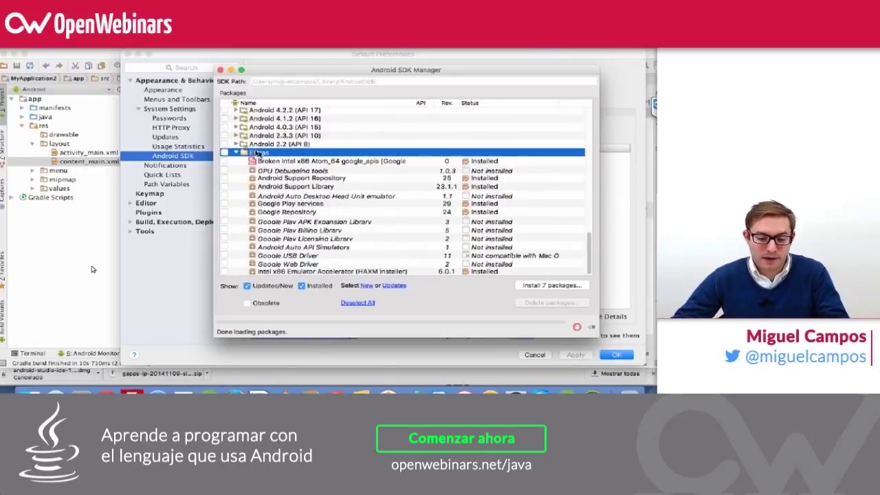
click(287, 180)
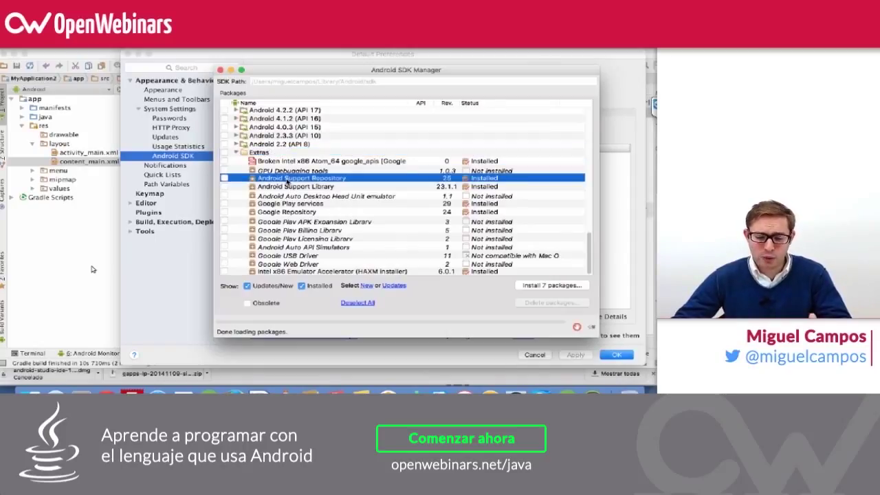
click(223, 186)
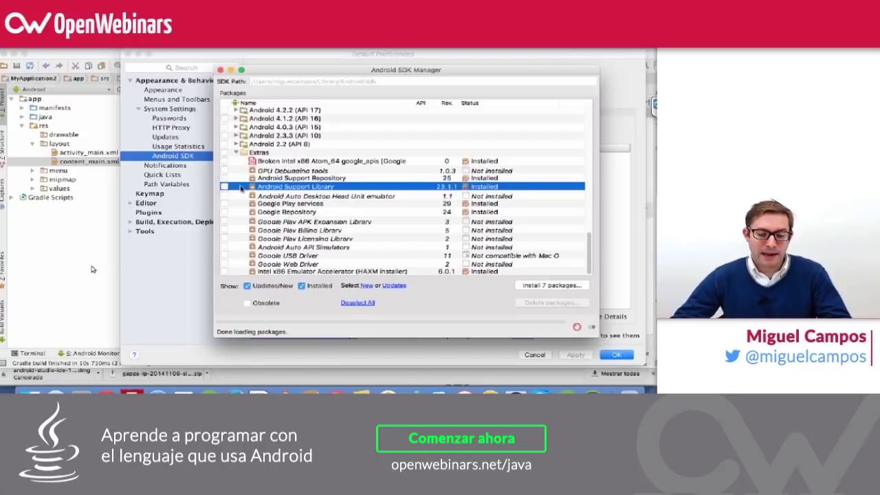
mouse_move(251, 188)
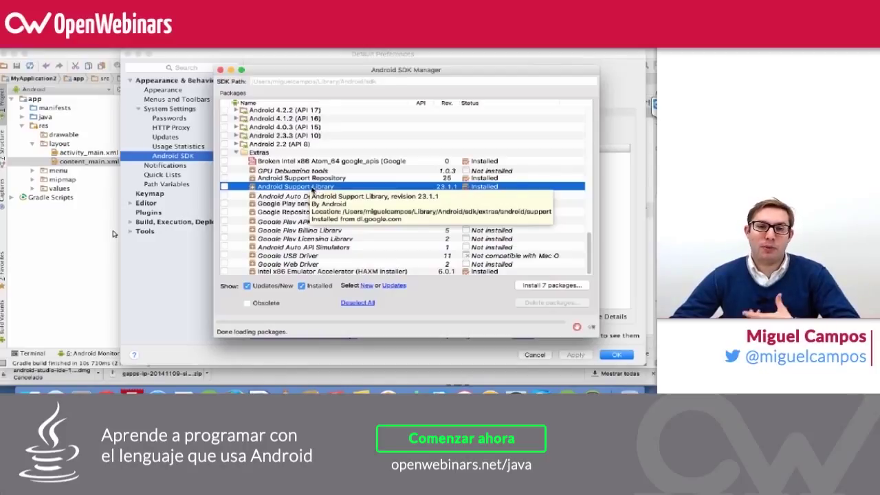
Step: Close the Android SDK Manager and the Default Preferences window to get back to the project
scroll(311, 189, up, 10)
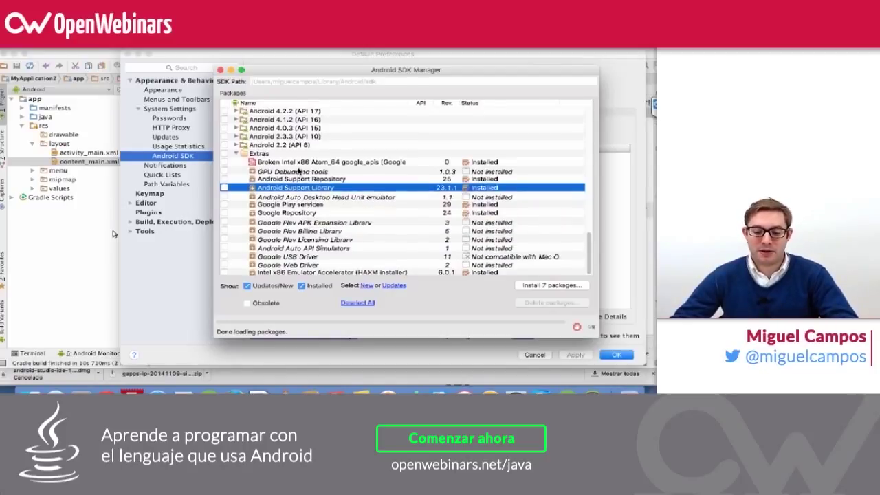
scroll(295, 180, up, 4)
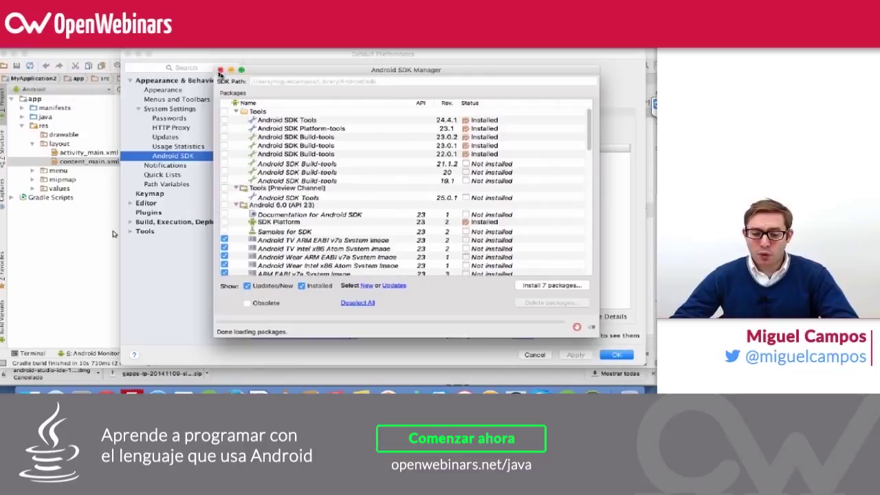
scroll(295, 137, down, 5)
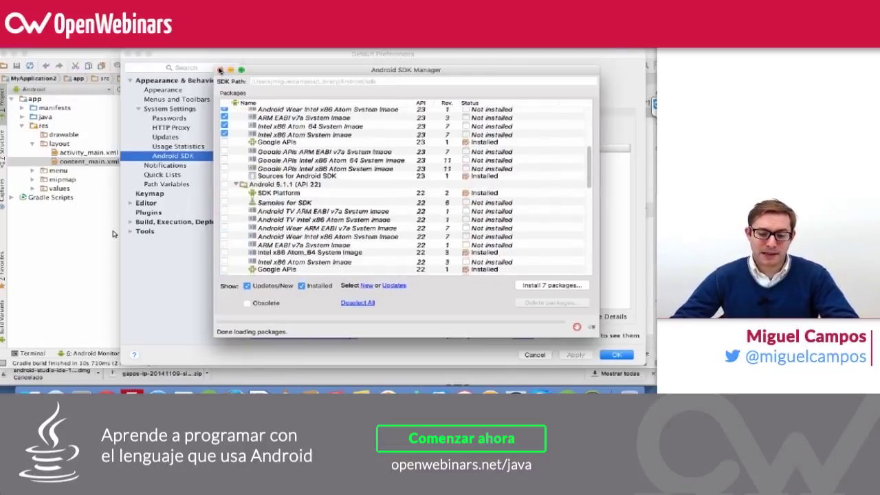
click(220, 71)
drag(241, 52, 202, 54)
click(115, 57)
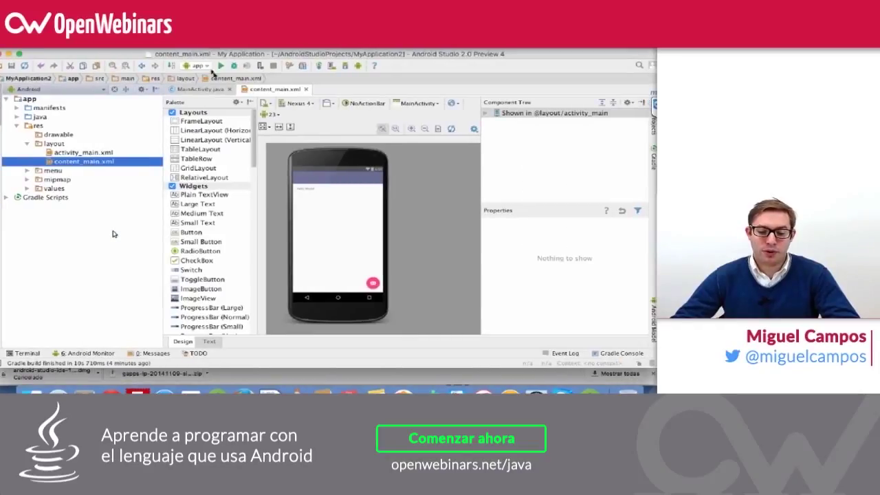
Step: Bring MainActivity.java to the front in the editor
click(223, 91)
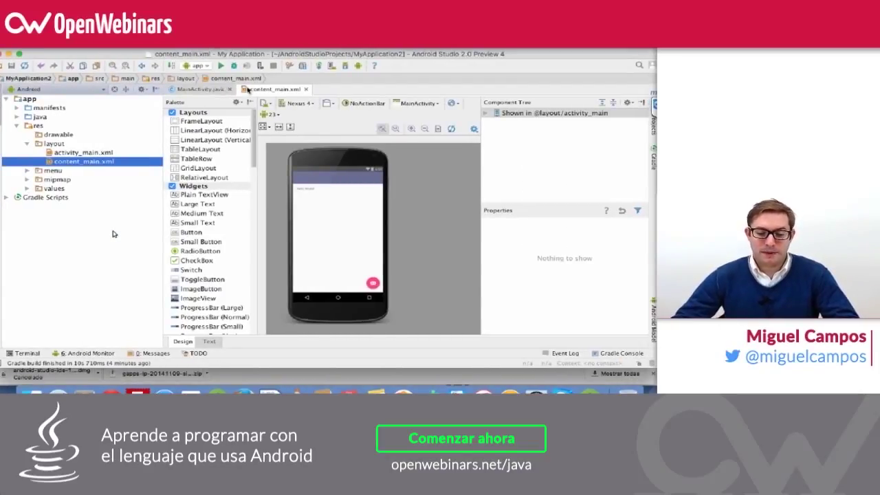
click(273, 90)
click(205, 90)
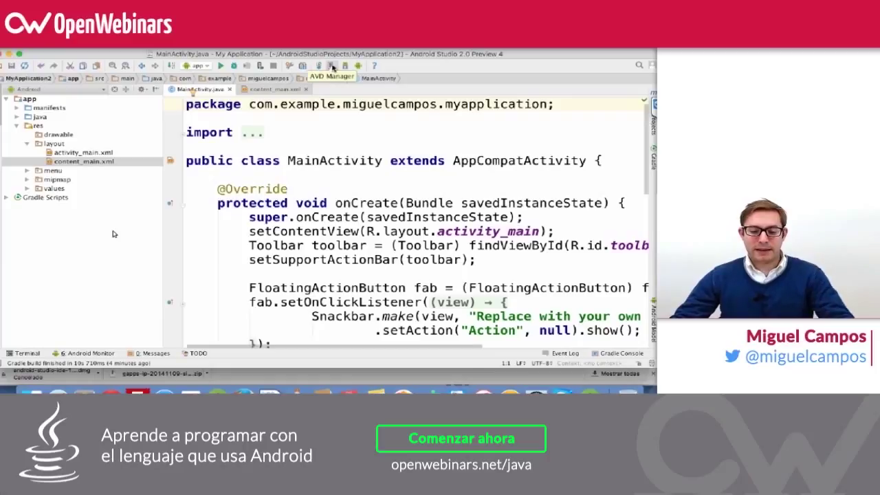
Step: Open the AVD Manager and point out the existing Nexus 5 API 21 virtual devices, ending on the GoogleApis one
click(331, 67)
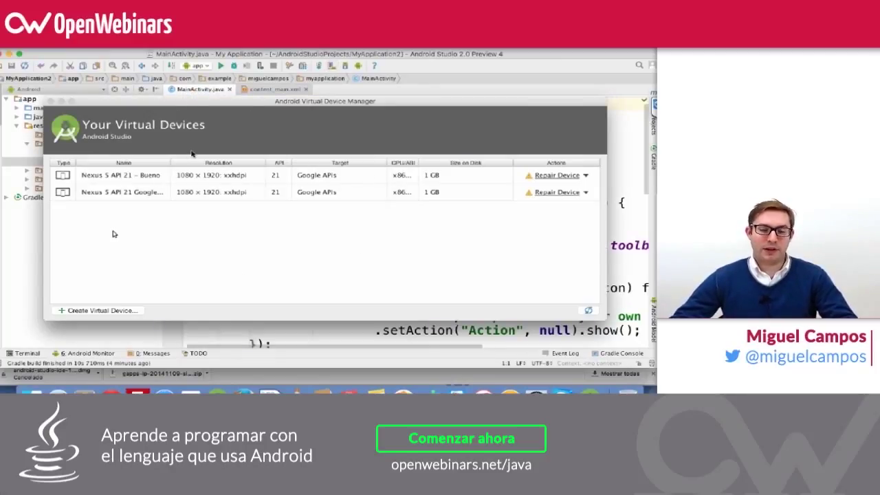
click(161, 180)
click(158, 192)
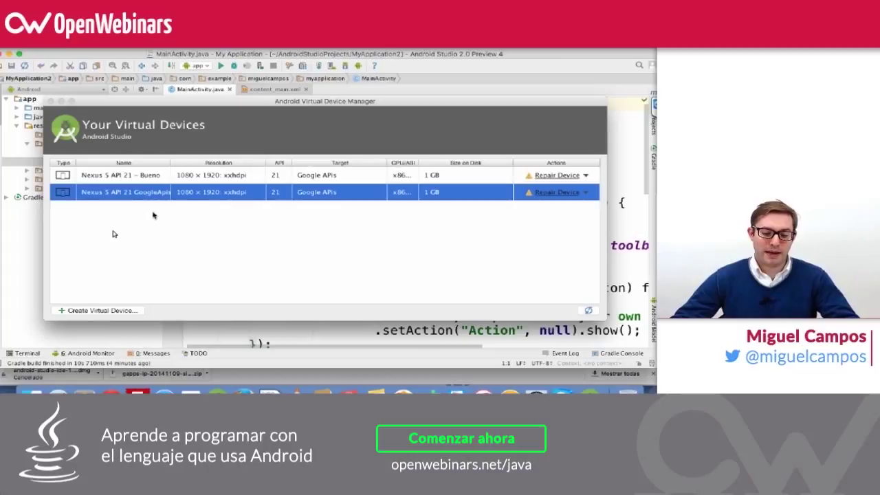
Step: Start creating a virtual device and examine the phone hardware definitions from Nexus S and Nexus One to Nexus 6P
click(123, 311)
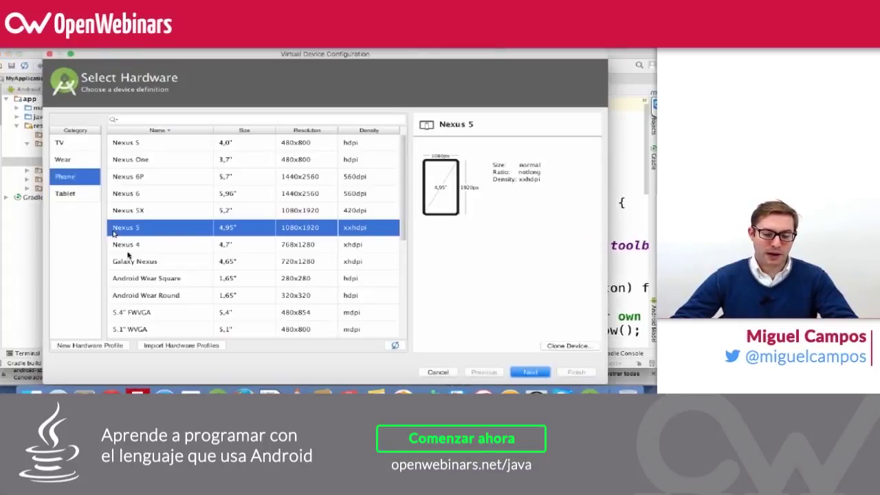
click(141, 144)
click(151, 159)
click(156, 176)
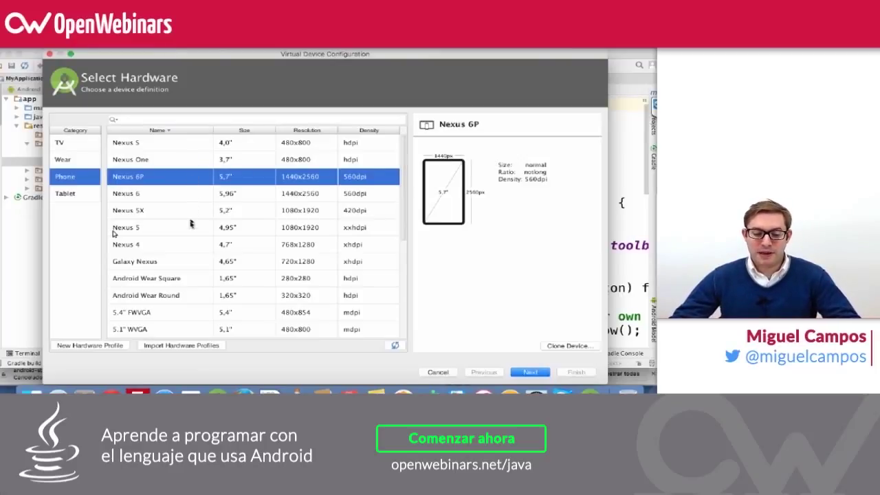
scroll(191, 227, down, 5)
scroll(191, 227, up, 5)
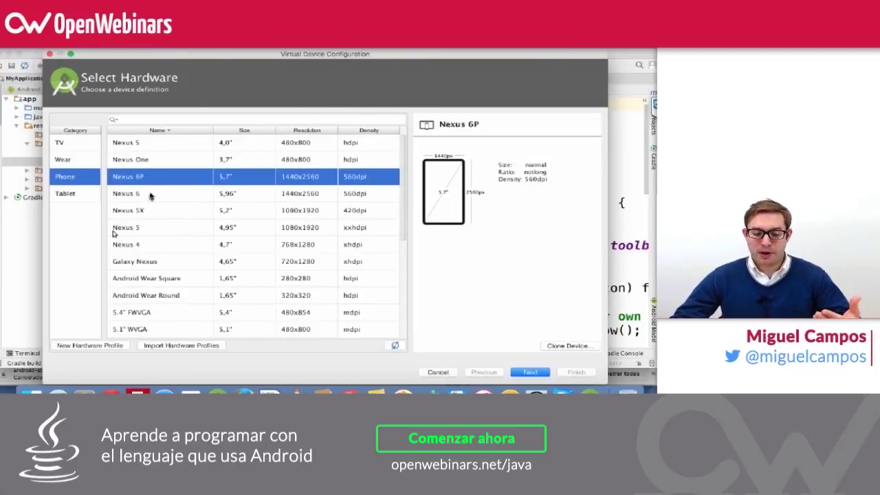
Step: Compare the screen specifications of Nexus 6, Nexus 4, Galaxy Nexus, Android Wear Square and Nexus 5
click(159, 198)
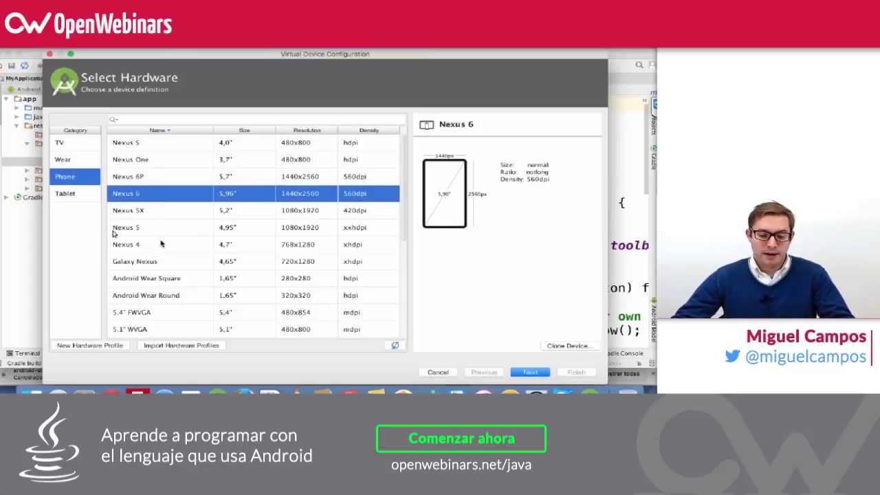
click(163, 247)
click(164, 263)
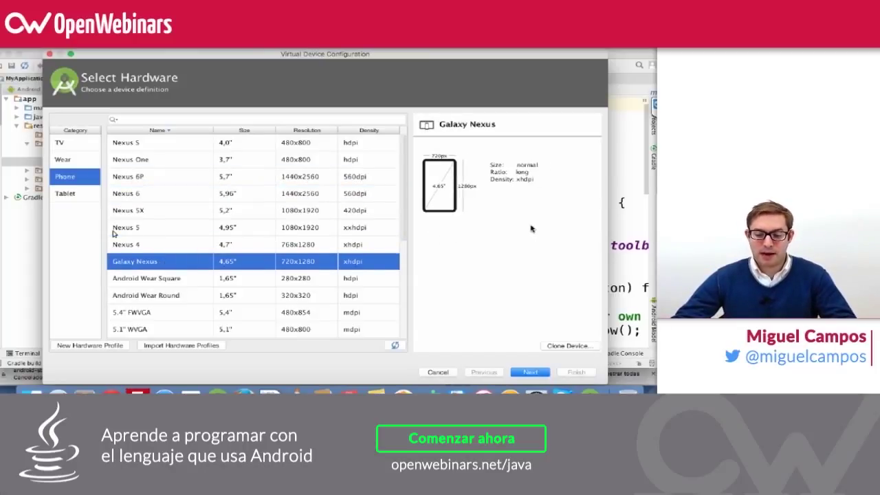
click(161, 278)
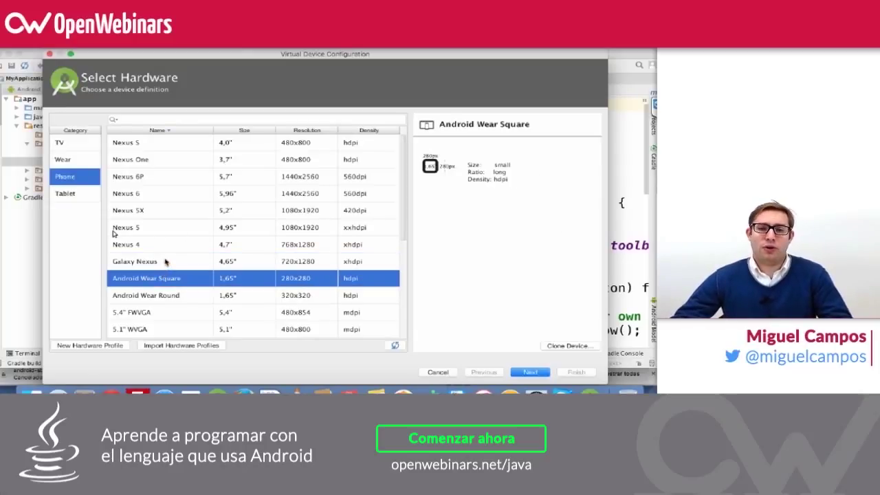
click(166, 261)
click(167, 249)
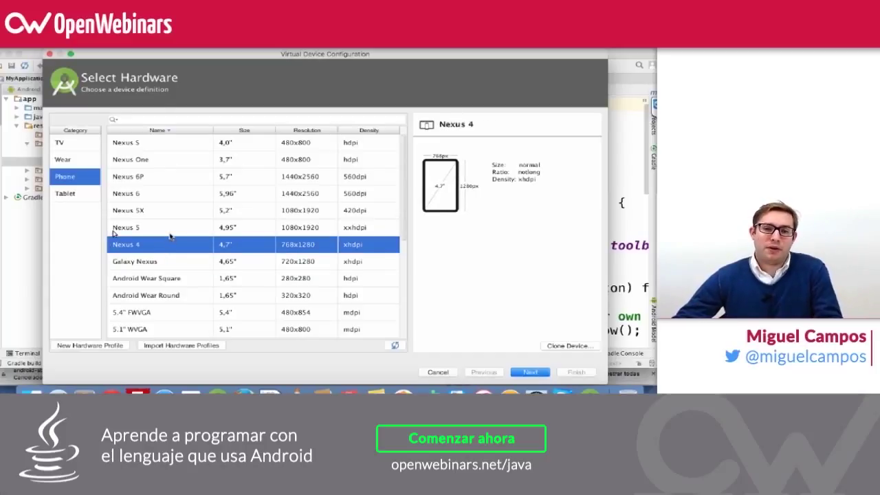
click(167, 232)
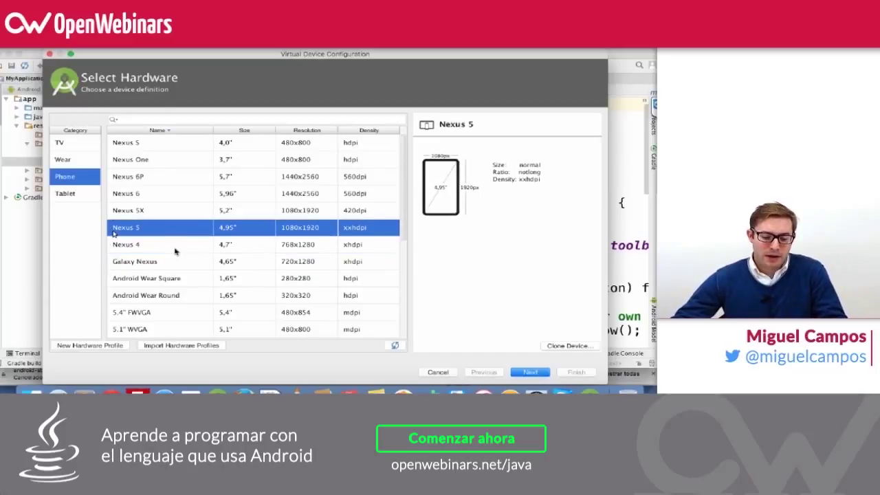
Step: Examine the Android Wear Square and Round definitions and the generic 4.65" 720p (Galaxy Nexus) and 4" WVGA (Nexus S) ones
scroll(175, 237, down, 3)
click(173, 226)
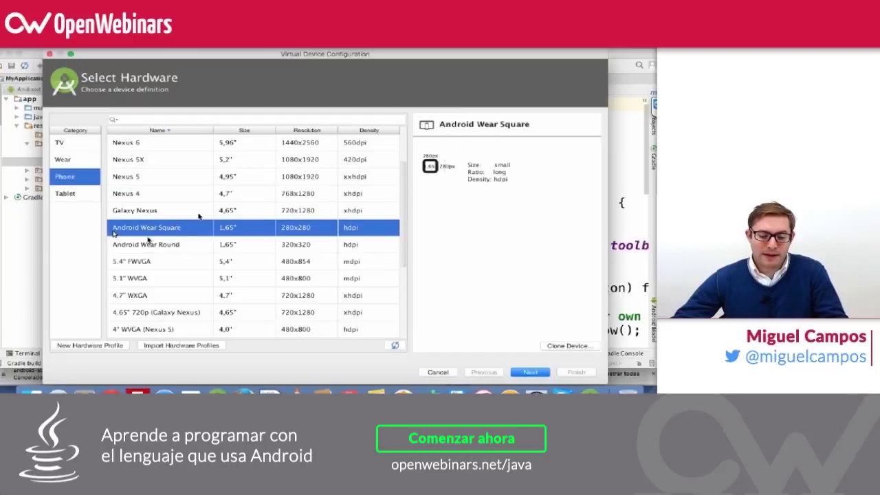
click(168, 244)
scroll(179, 258, down, 7)
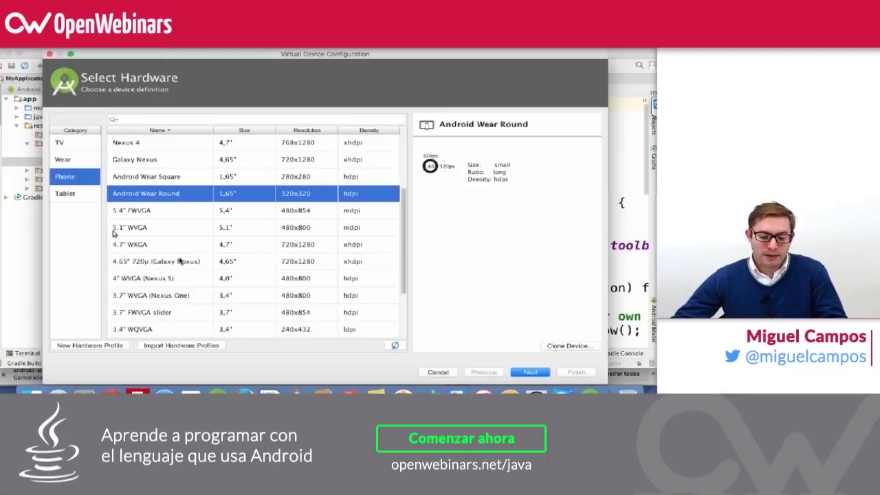
click(165, 160)
click(170, 193)
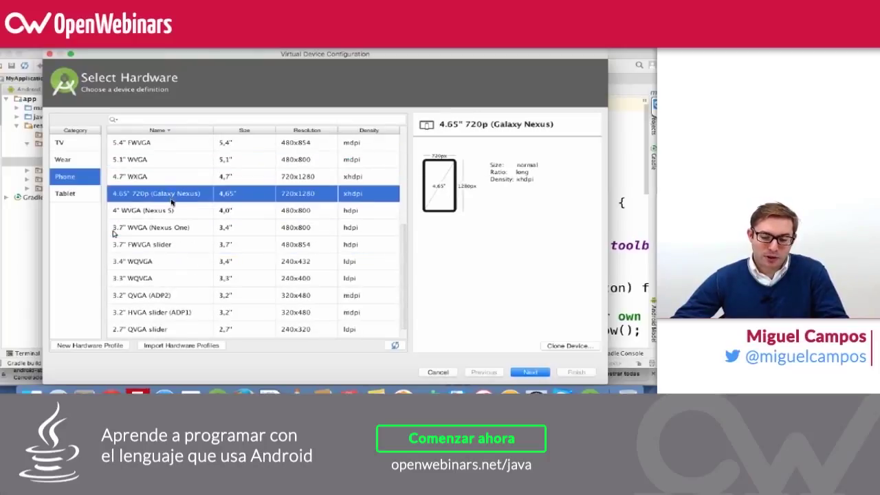
click(174, 211)
scroll(184, 204, up, 5)
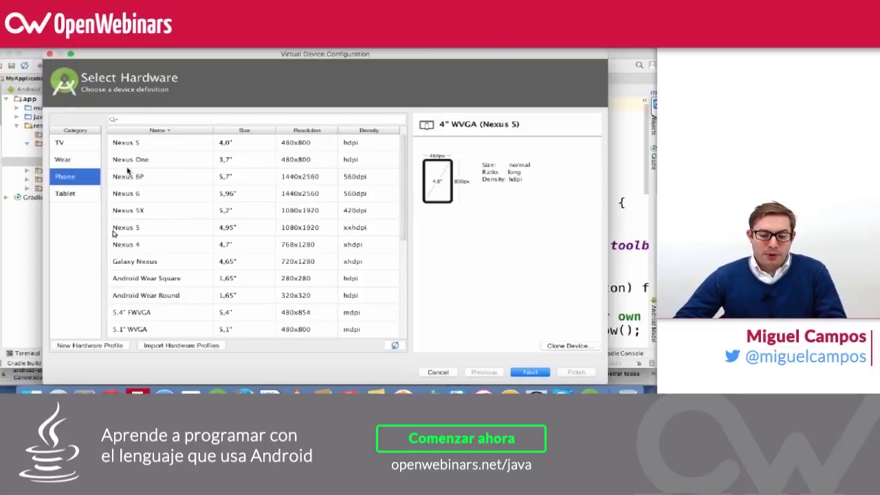
Step: Choose the 4.95" Nexus 5 as the device hardware and continue to the system image selection
click(158, 146)
click(160, 177)
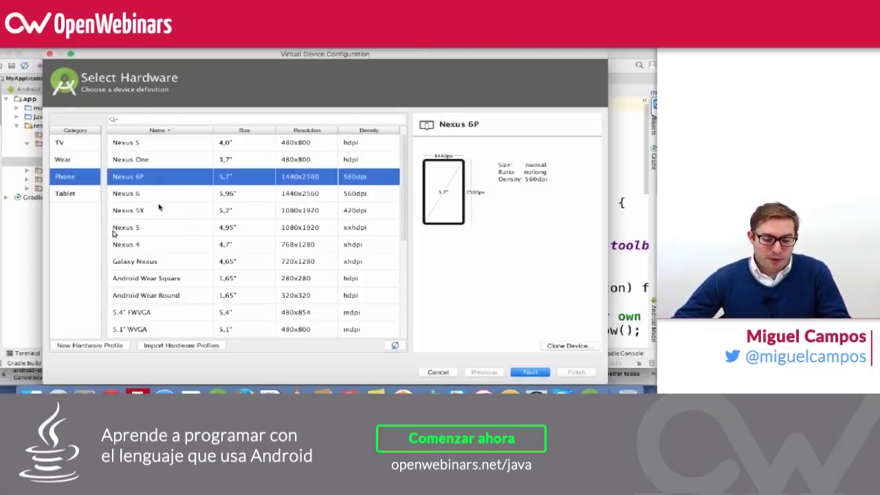
click(169, 228)
click(529, 372)
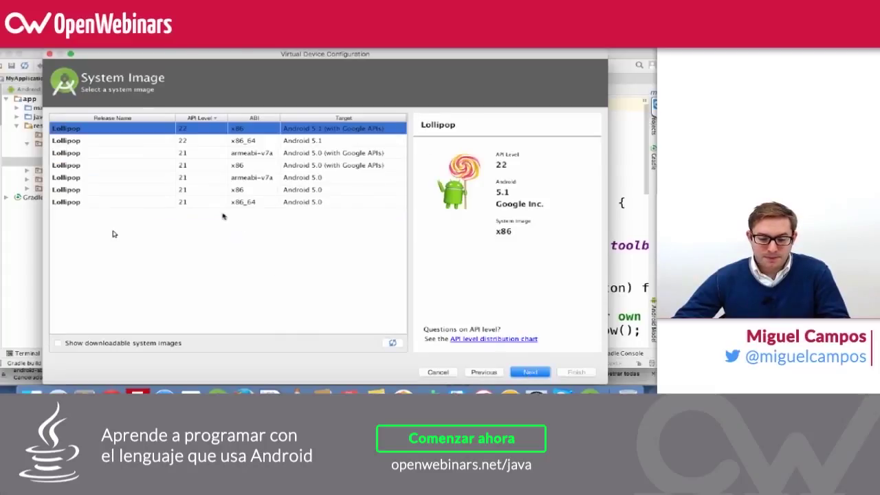
Step: Compare the Lollipop API 22 x86_64 (Android 5.1) system image with the API 21 x86 (Android 5.0 with Google APIs) one
click(145, 151)
click(144, 141)
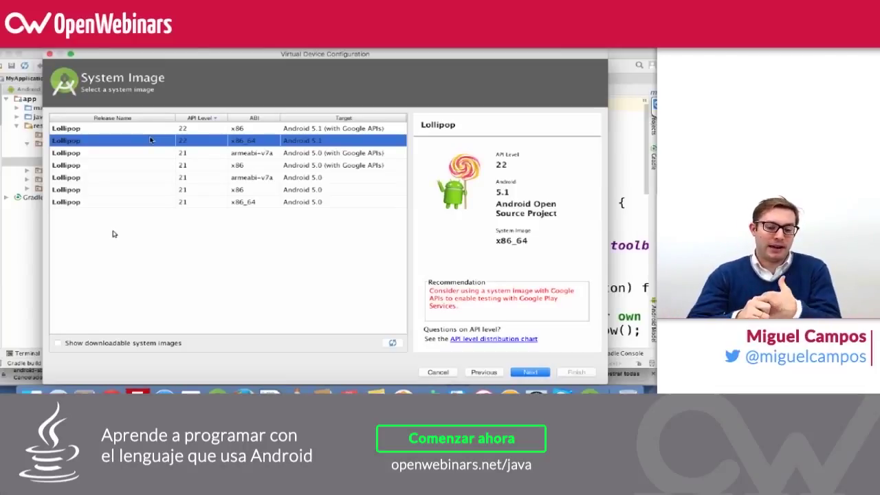
click(198, 166)
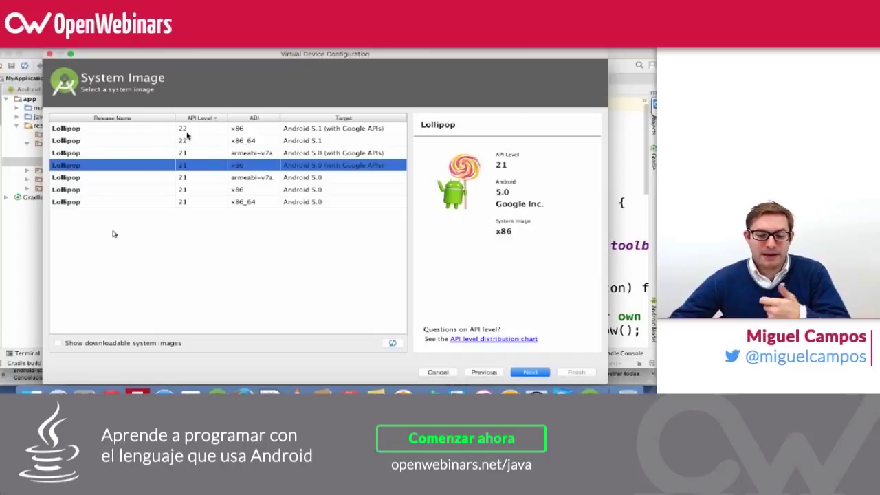
click(193, 141)
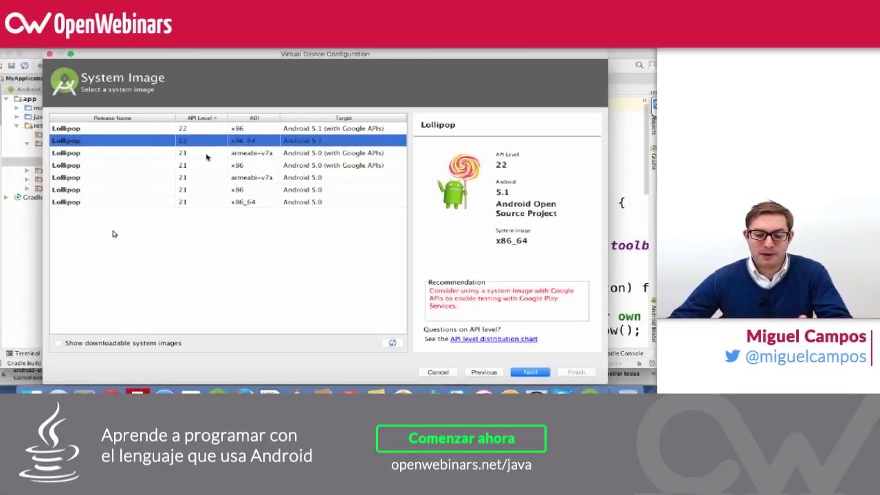
click(208, 168)
click(204, 142)
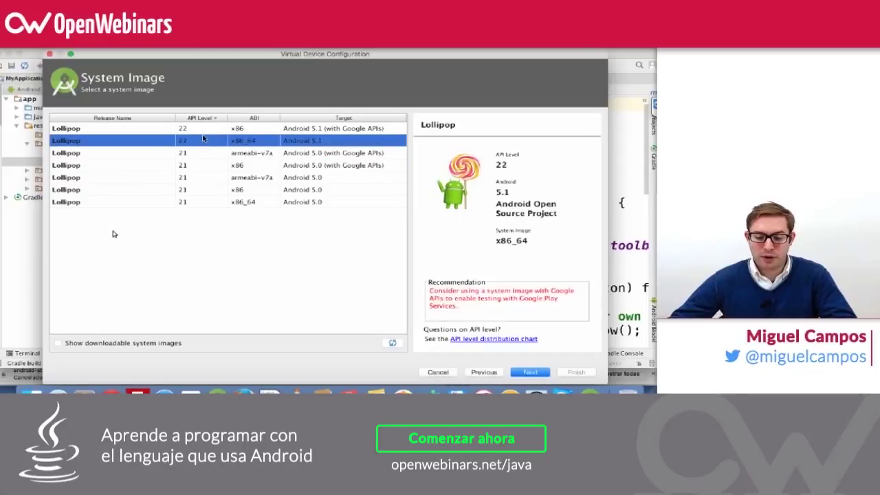
Step: Compare the API 22 and API 21 images and choose the API 21 x86 one with Google APIs (Android 5.0), continuing to the configuration check
click(205, 131)
click(210, 154)
click(207, 177)
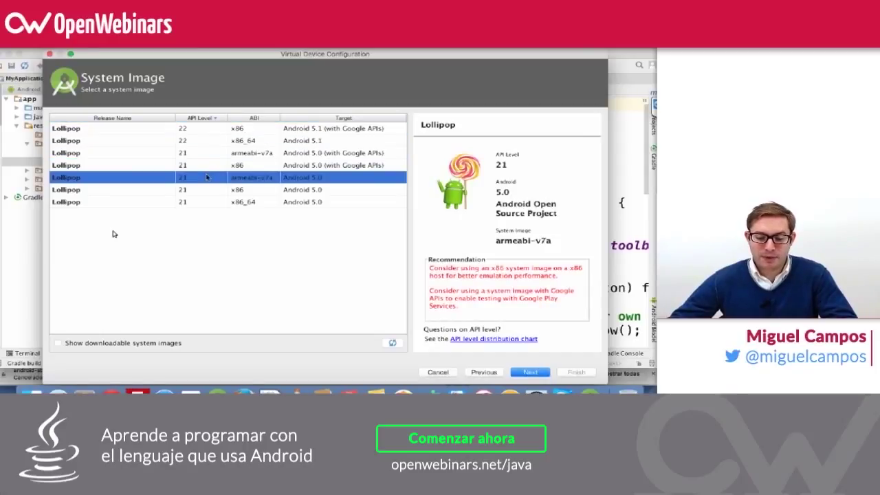
click(198, 190)
click(199, 179)
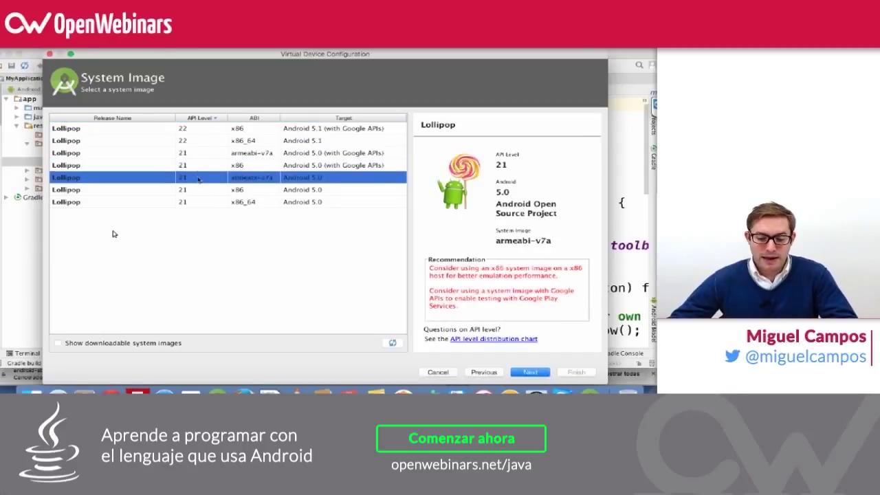
click(200, 167)
click(527, 372)
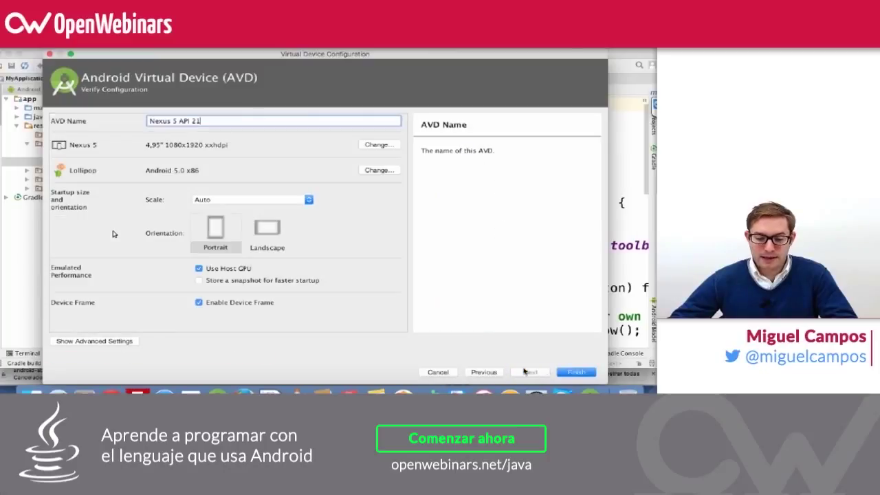
Step: Set the startup orientation of the Nexus 5 API 21 virtual device to Landscape and finish creating it
click(268, 232)
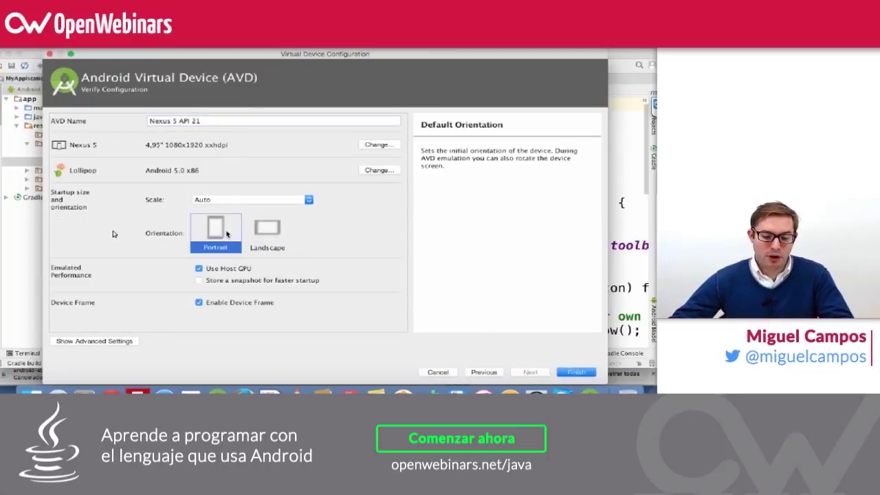
click(212, 236)
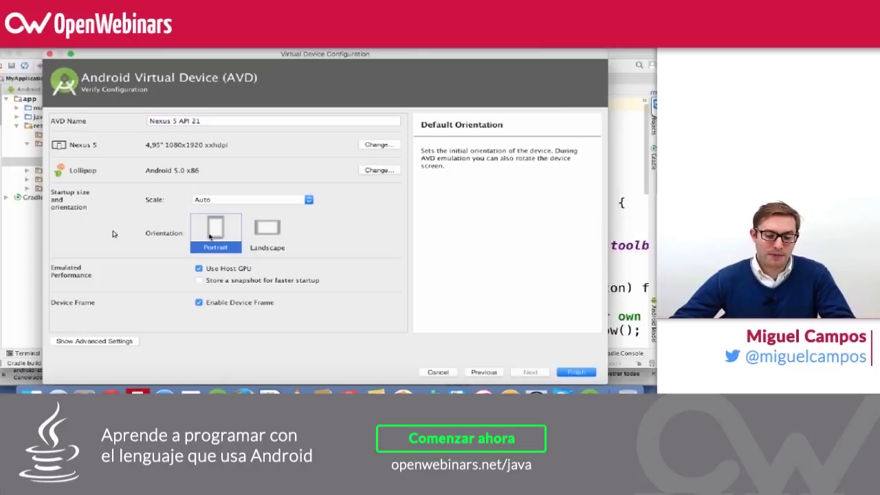
click(277, 236)
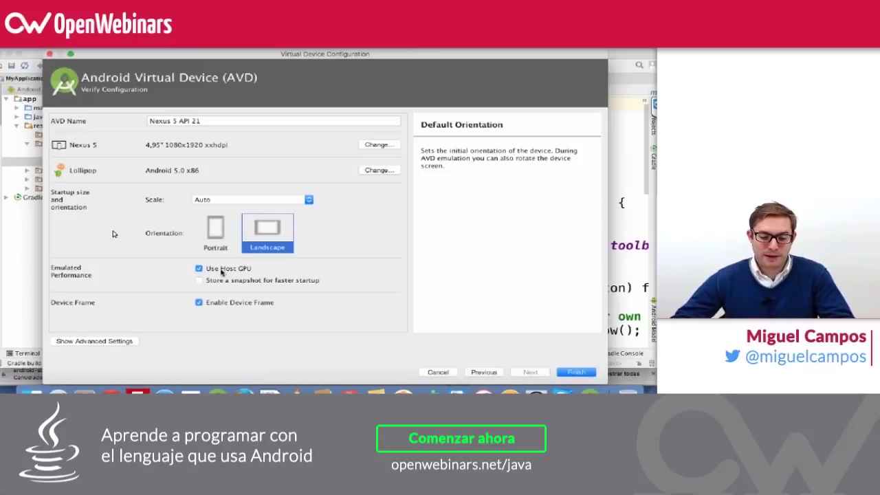
click(574, 372)
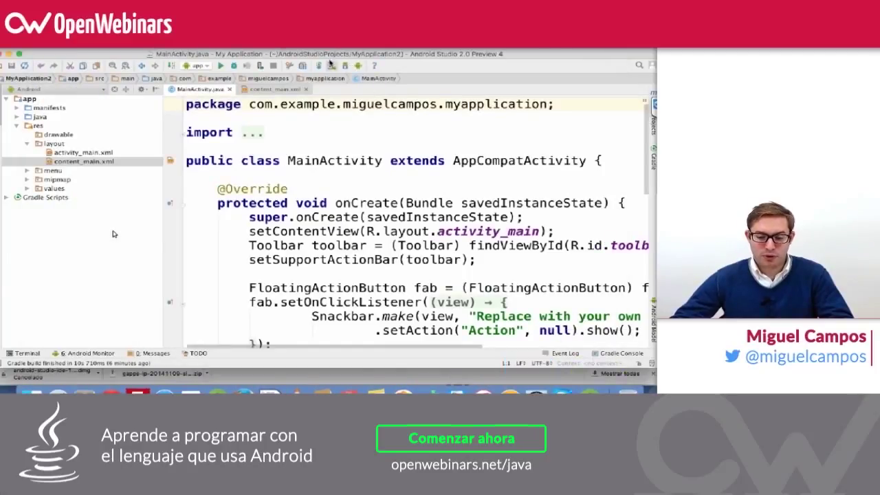
Step: Reopen the AVD Manager and start the Nexus 5 API 21 virtual device
click(326, 69)
click(122, 210)
click(142, 178)
drag(169, 165, 202, 165)
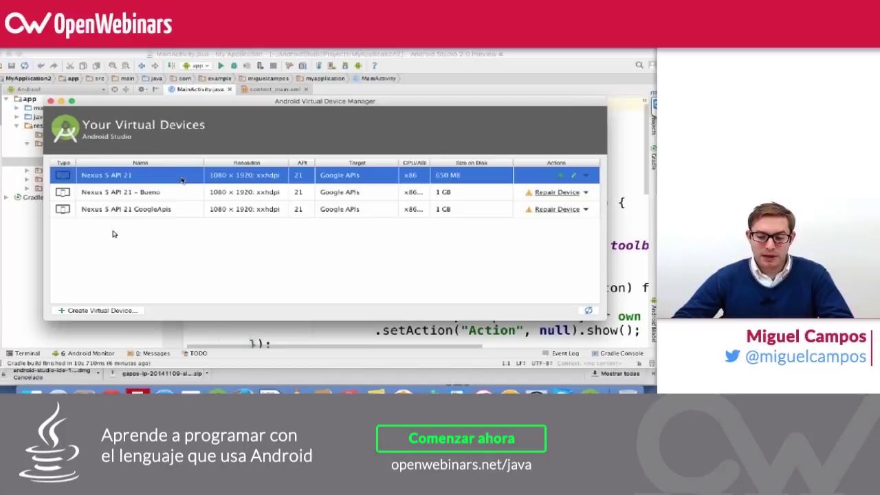
click(564, 177)
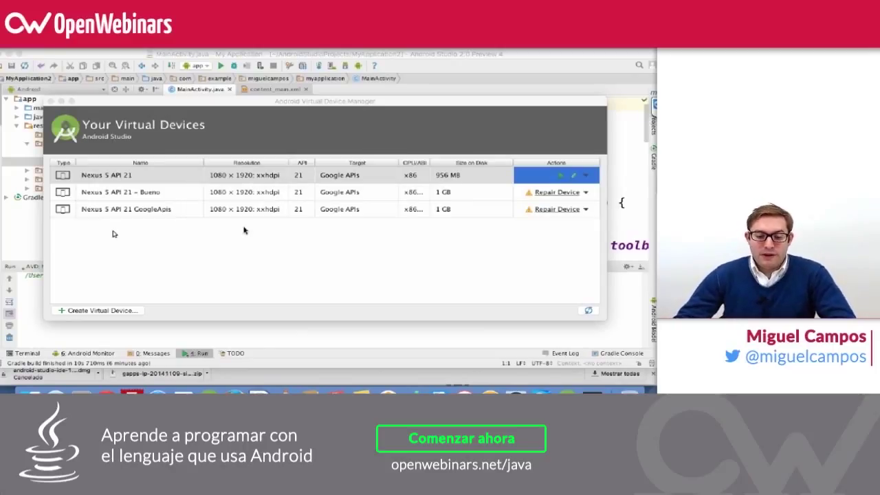
click(259, 105)
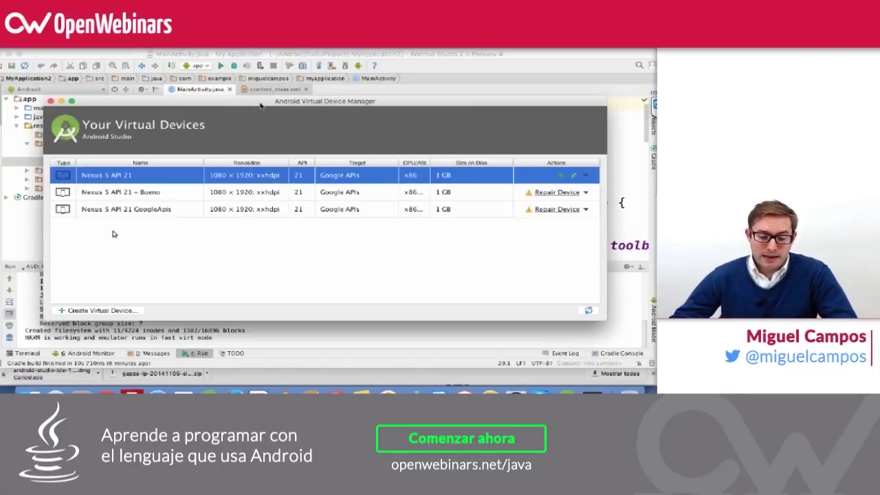
drag(261, 102, 261, 96)
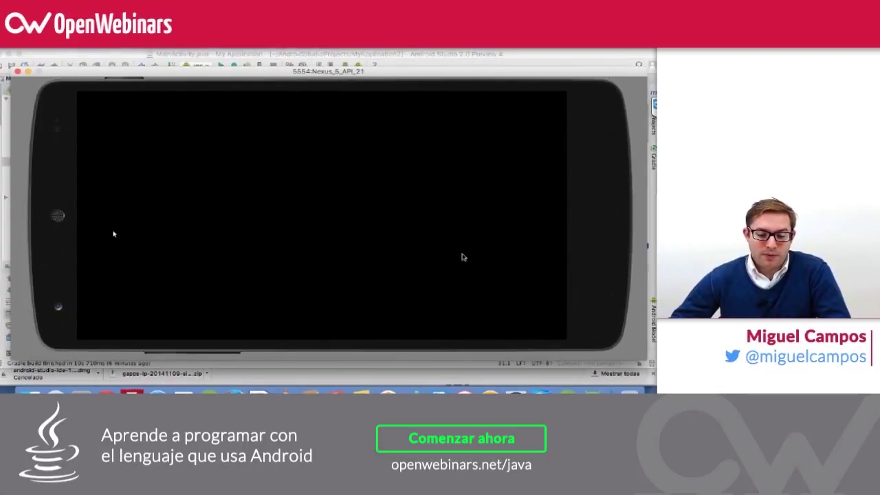
Step: Return to the Android Studio window, launch the Android Device Monitor and view its network statistics and heap views
click(324, 57)
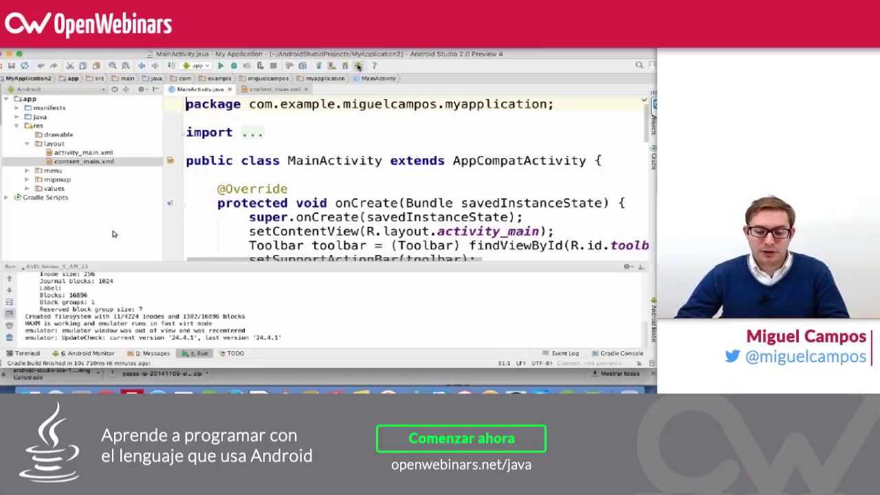
click(358, 66)
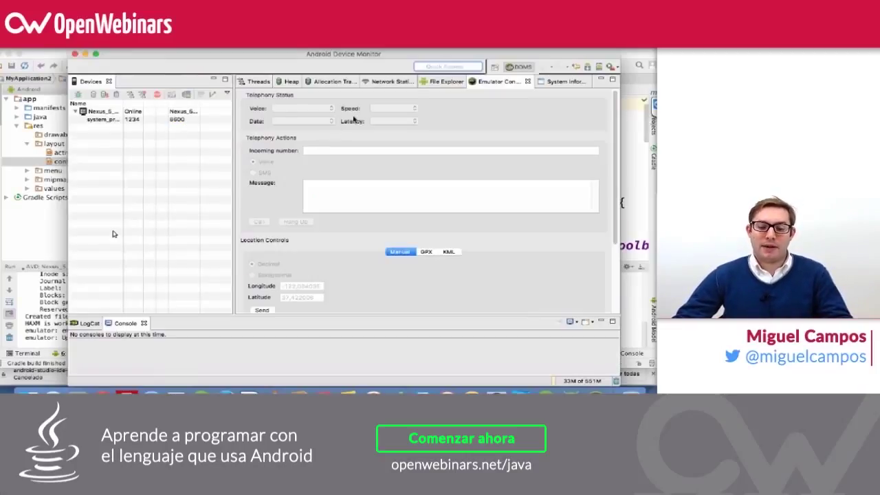
click(390, 82)
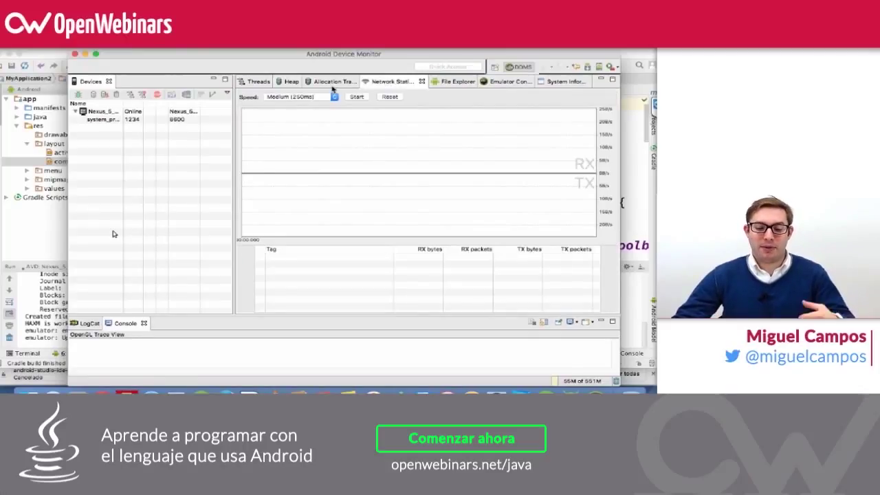
click(288, 84)
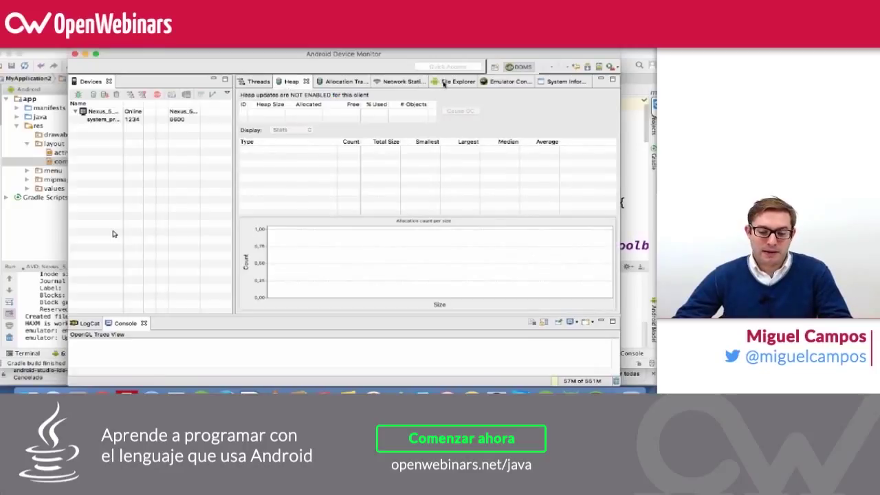
Step: Select the online Nexus 5 emulator in the device list and display its file system in File Explorer
click(97, 112)
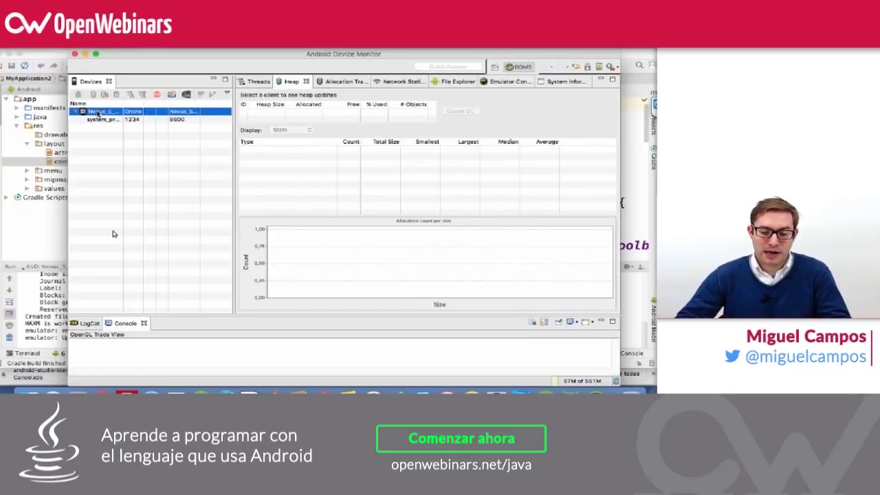
click(420, 83)
click(440, 83)
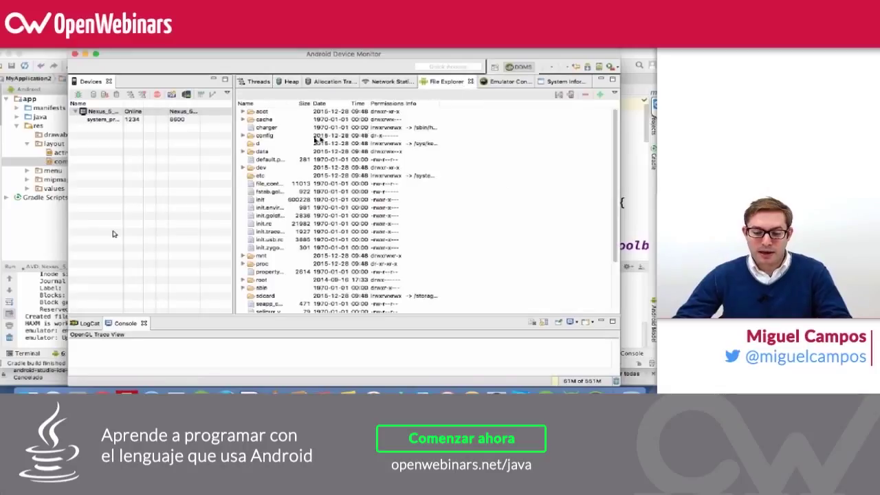
Step: Examine the telephony actions and location controls offered by Emulator Control for the Nexus 5 emulator
click(491, 82)
click(311, 152)
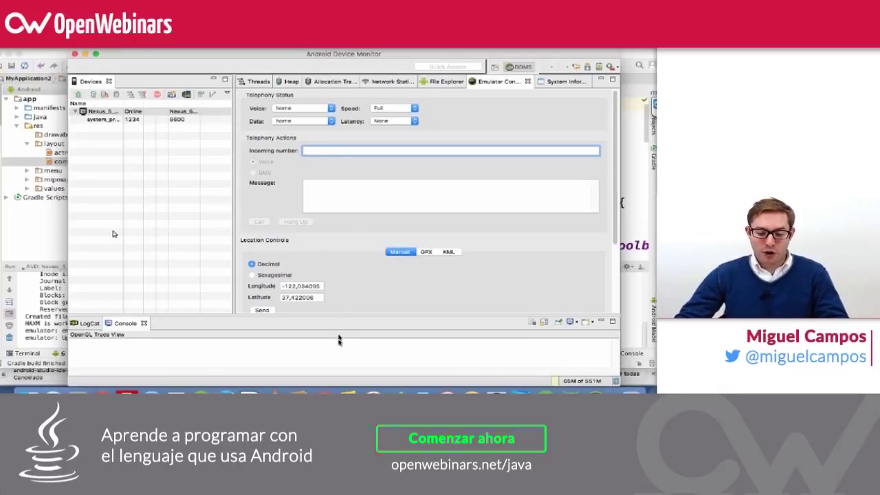
scroll(313, 282, down, 1)
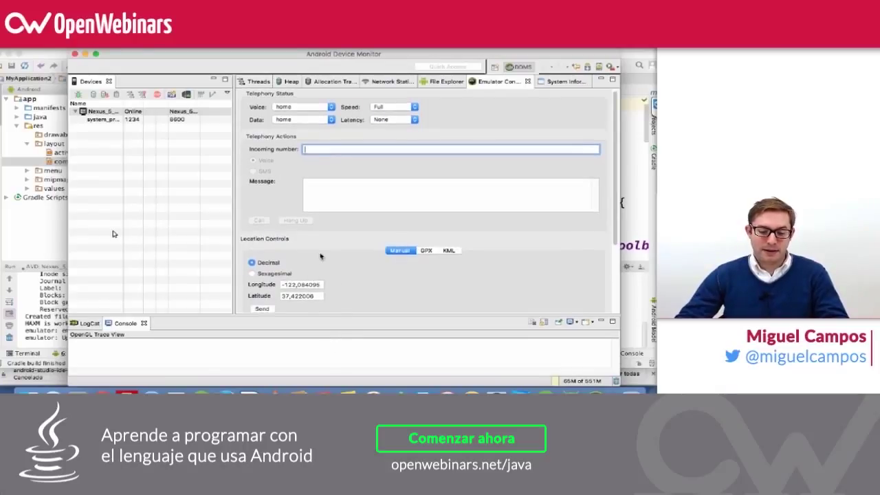